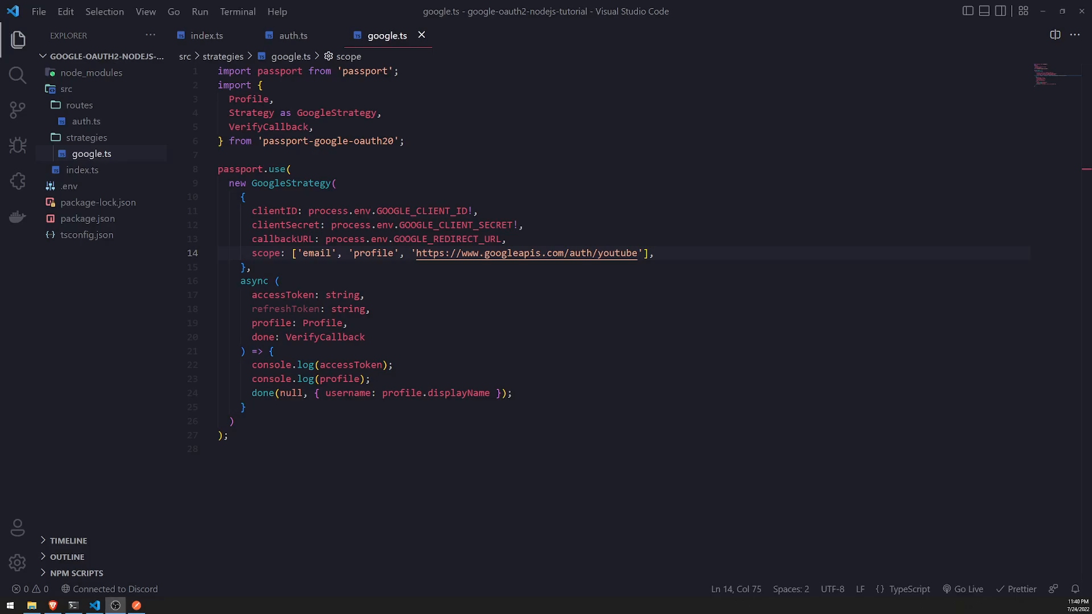
- Switch from the google.ts code to the Chrome window with the Videos: rate docs
key("alt+Tab")
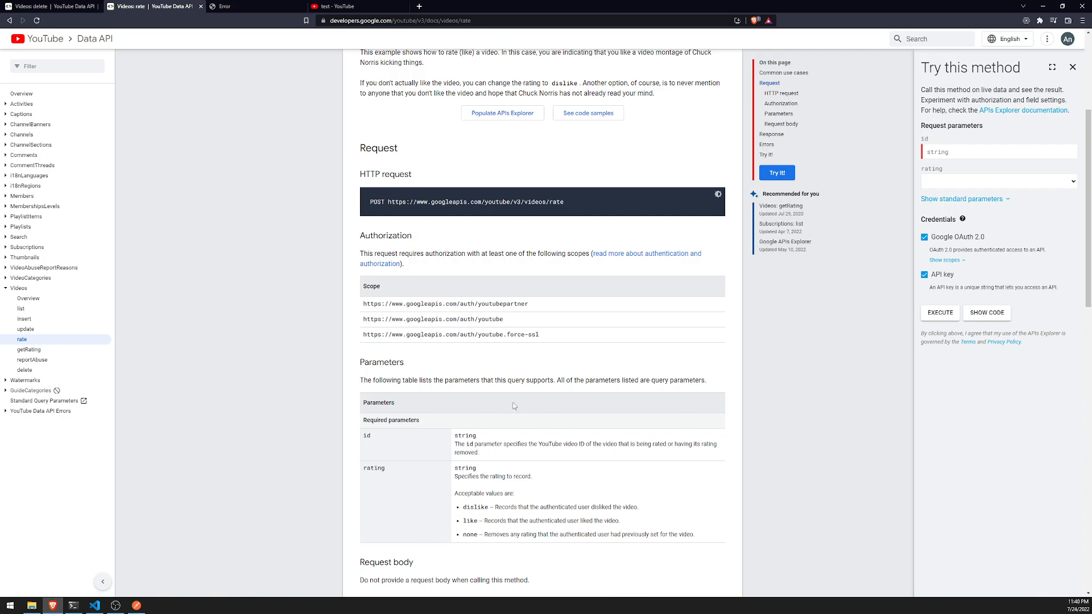
scroll(511, 401, "up", 5)
scroll(504, 401, "up", 3)
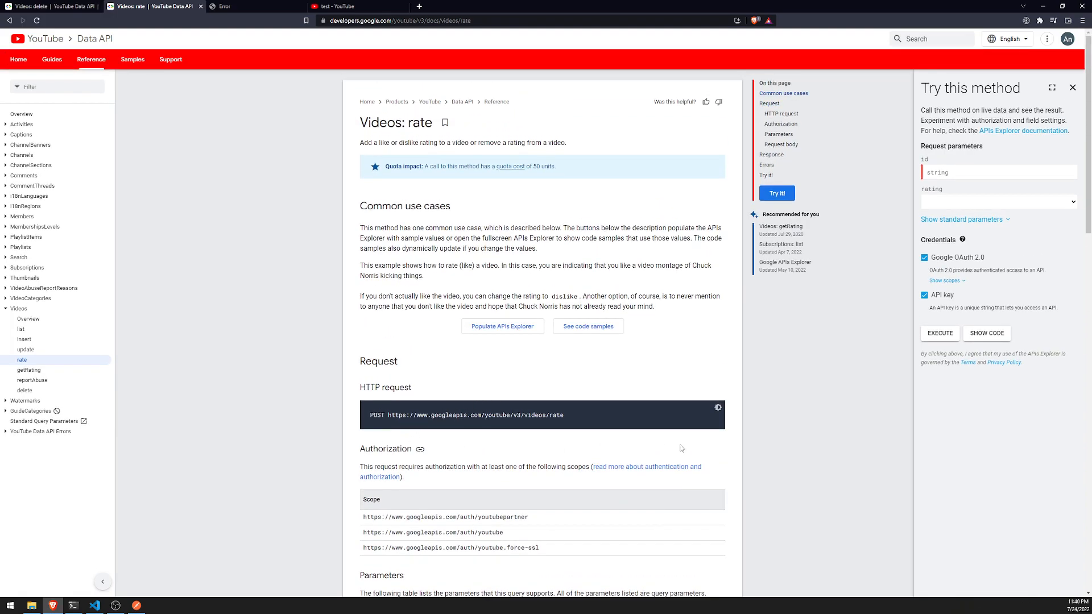
scroll(682, 448, "down", 2)
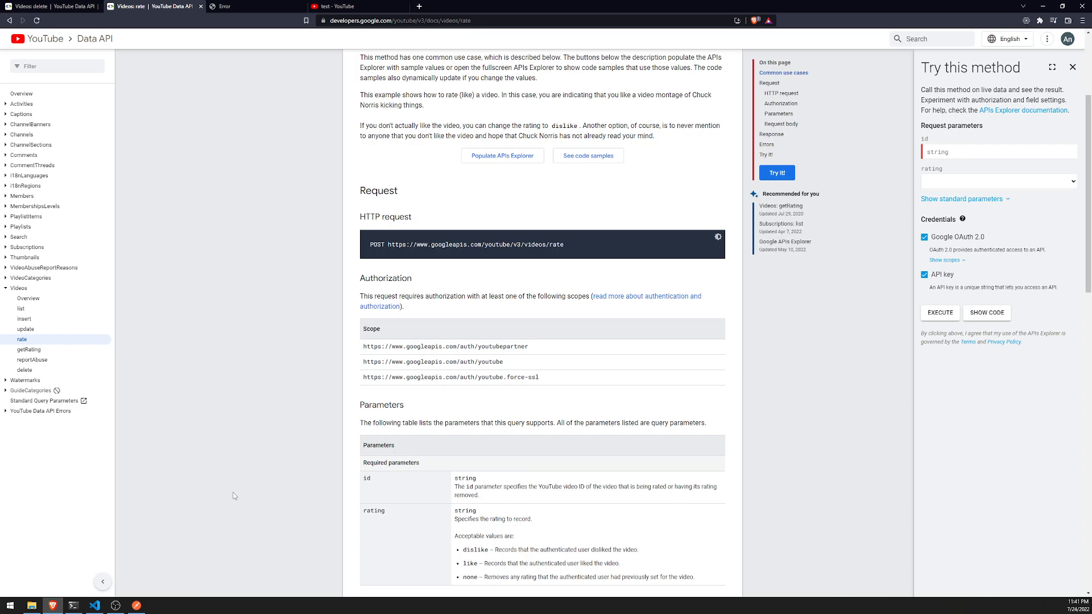
- Return from the Videos: rate docs page to the google.ts code in VS Code
key("alt+Tab")
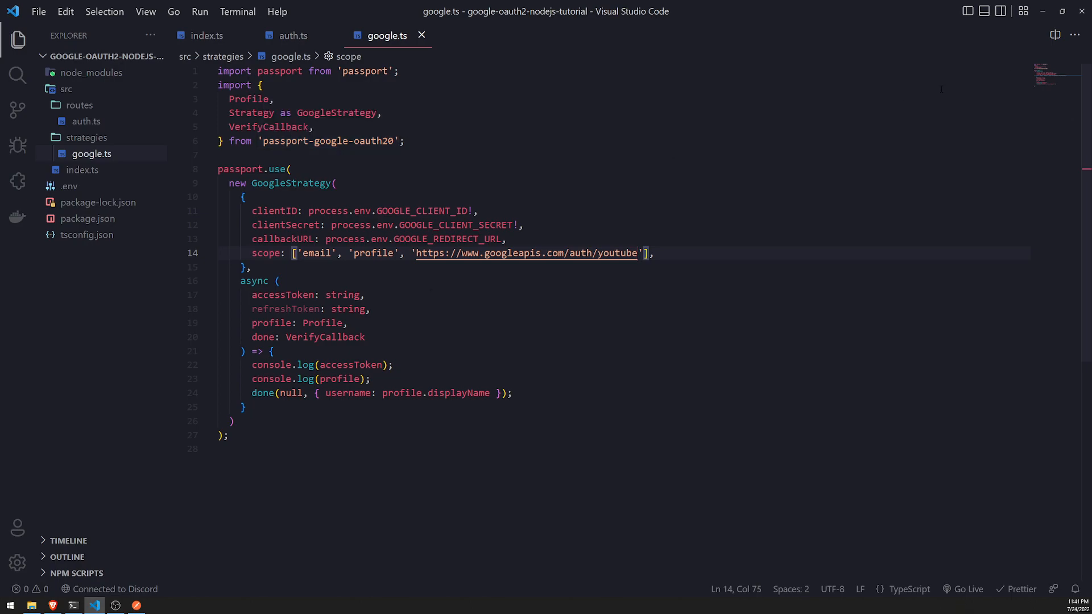
- Minimize the VS Code window so the Videos: rate docs show again
key("Down")
key("Down")
key("Down")
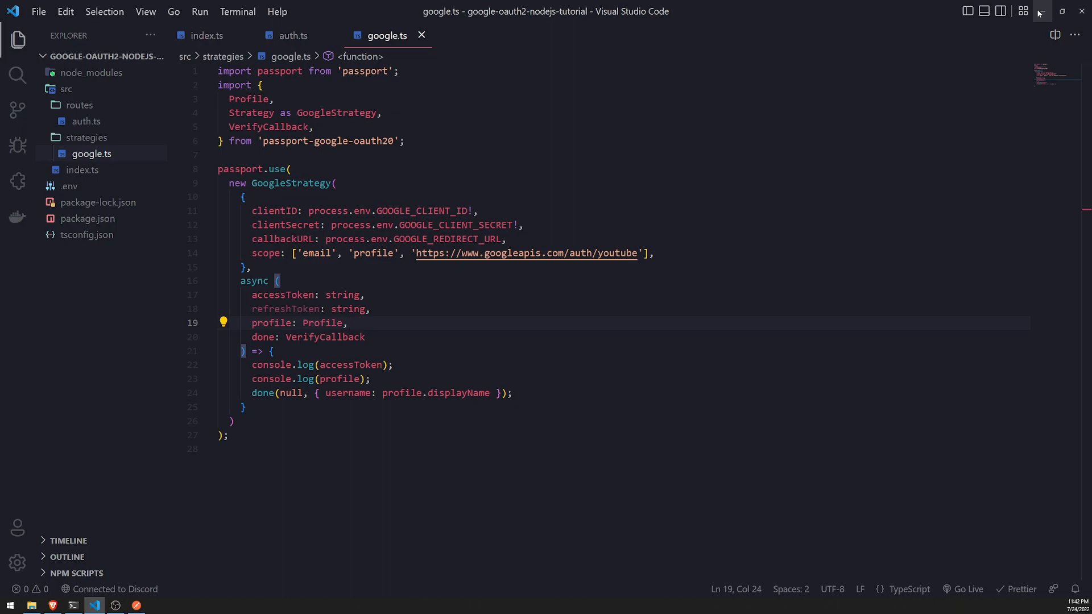
left_click(1040, 11)
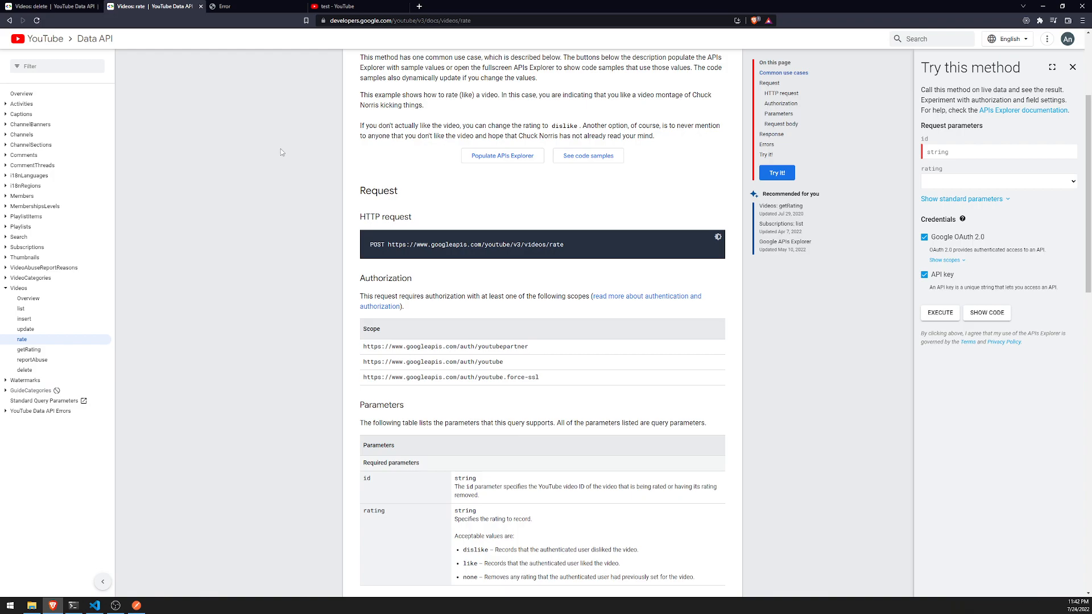
scroll(451, 317, "down", 1)
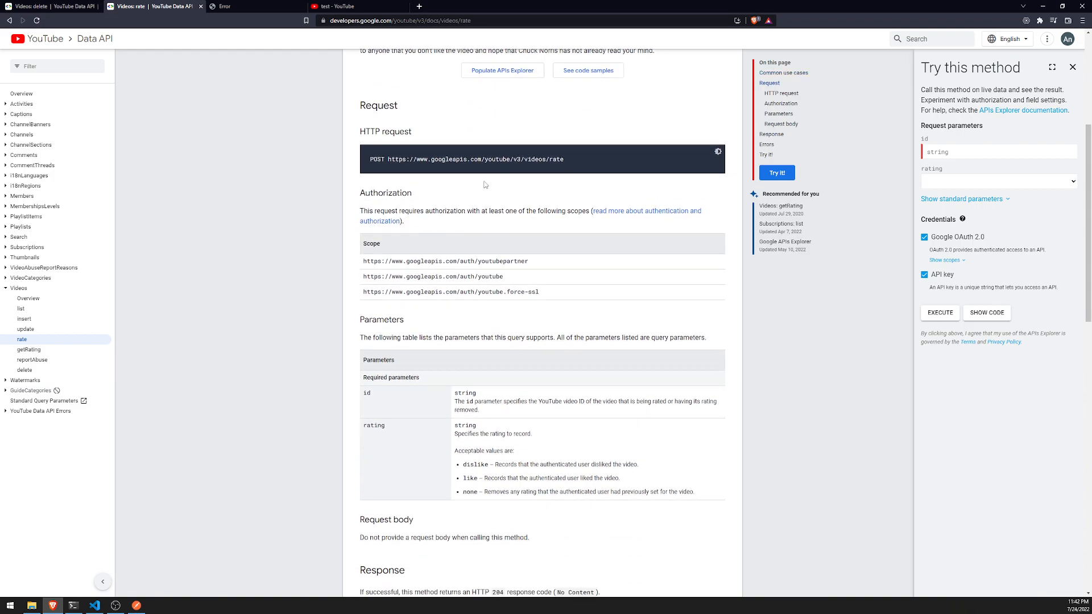
left_click_drag(505, 276, 363, 277)
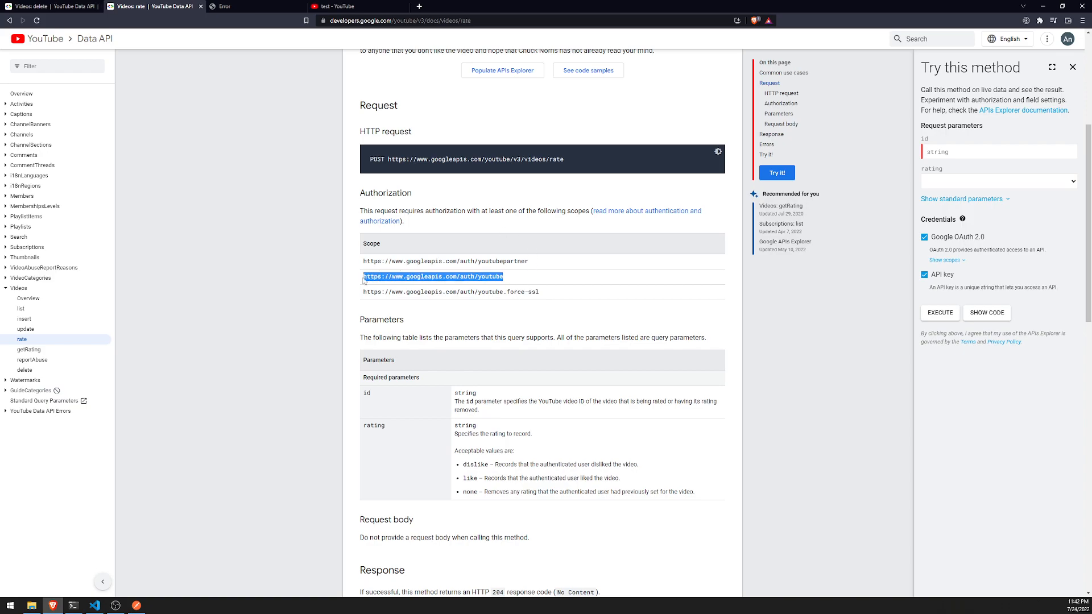
left_click(563, 252)
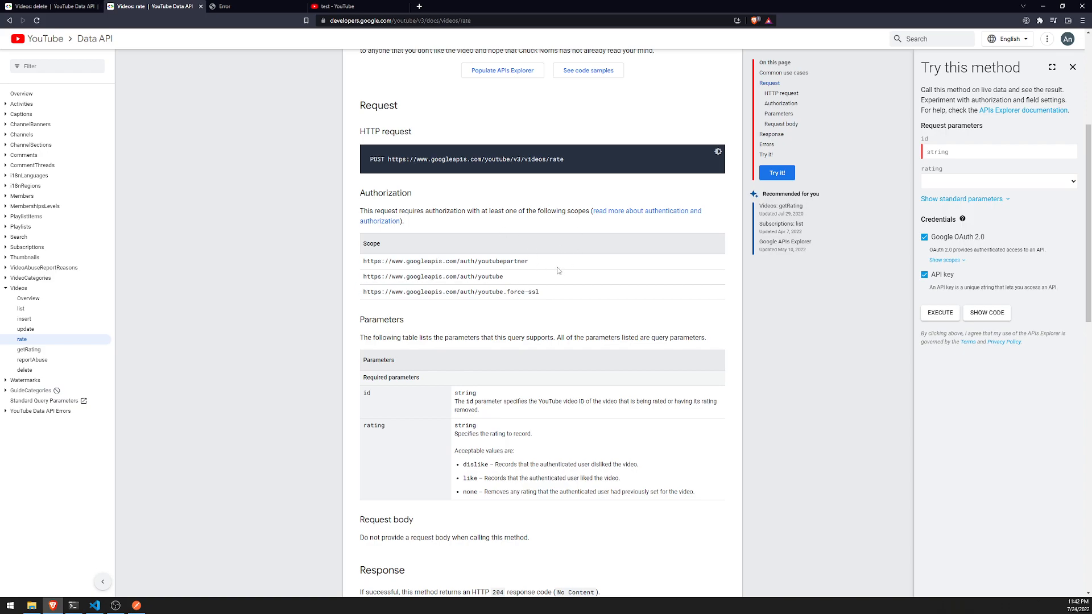
left_click_drag(506, 276, 363, 276)
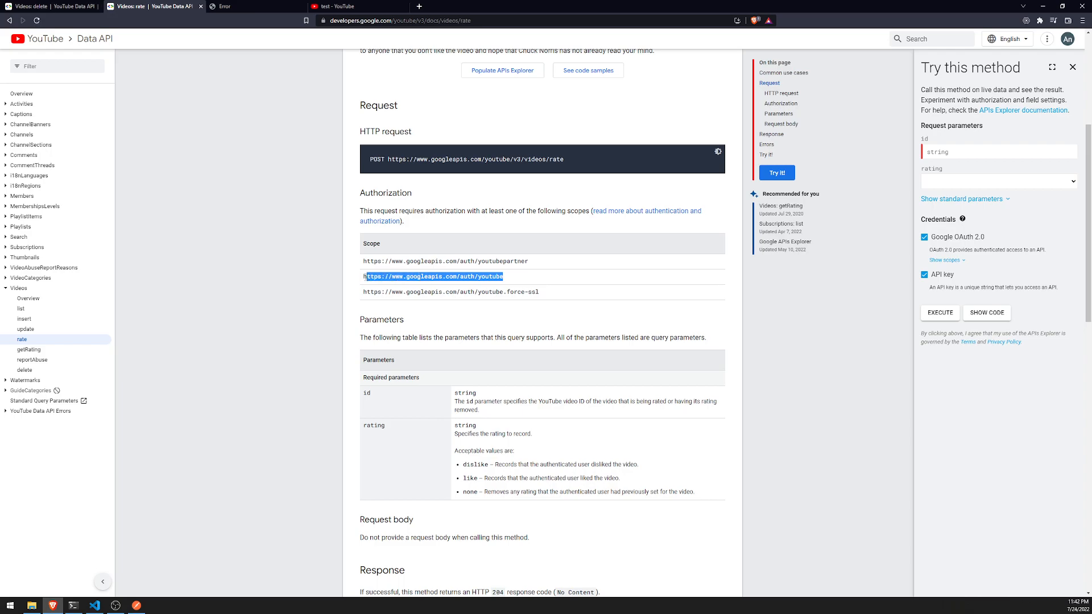
left_click(513, 282)
left_click(97, 606)
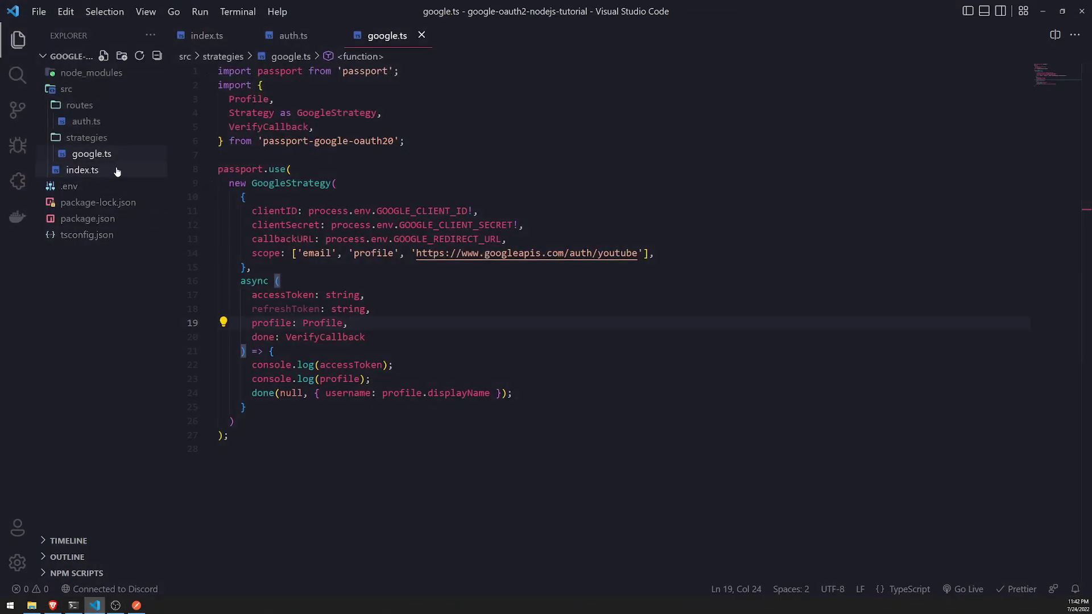
- Add an empty entry after the youtube scope on line 14, then delete it again
left_click_drag(418, 253, 638, 252)
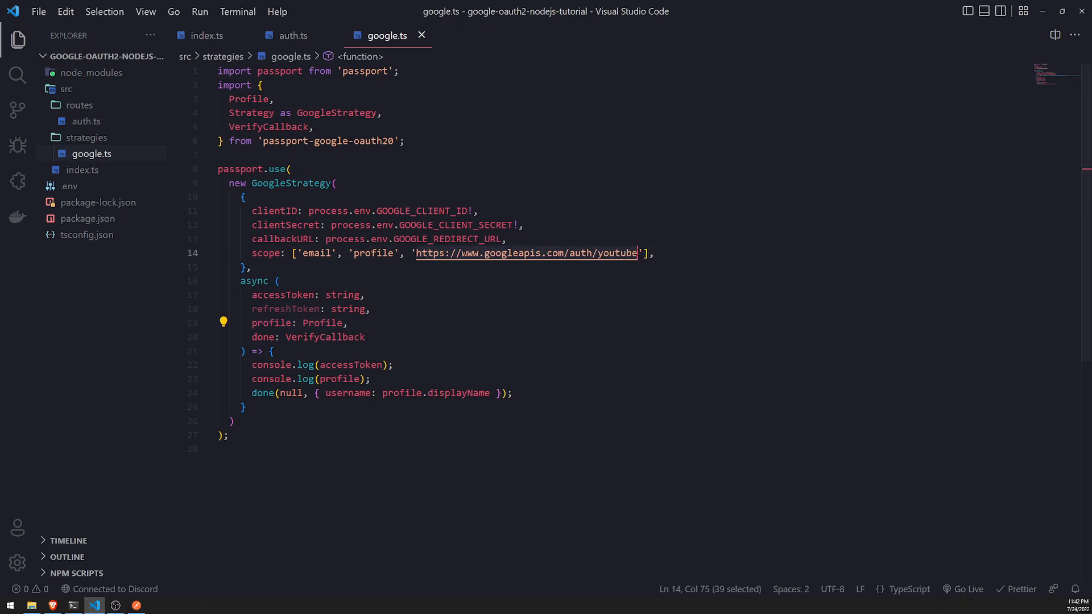
left_click(638, 252)
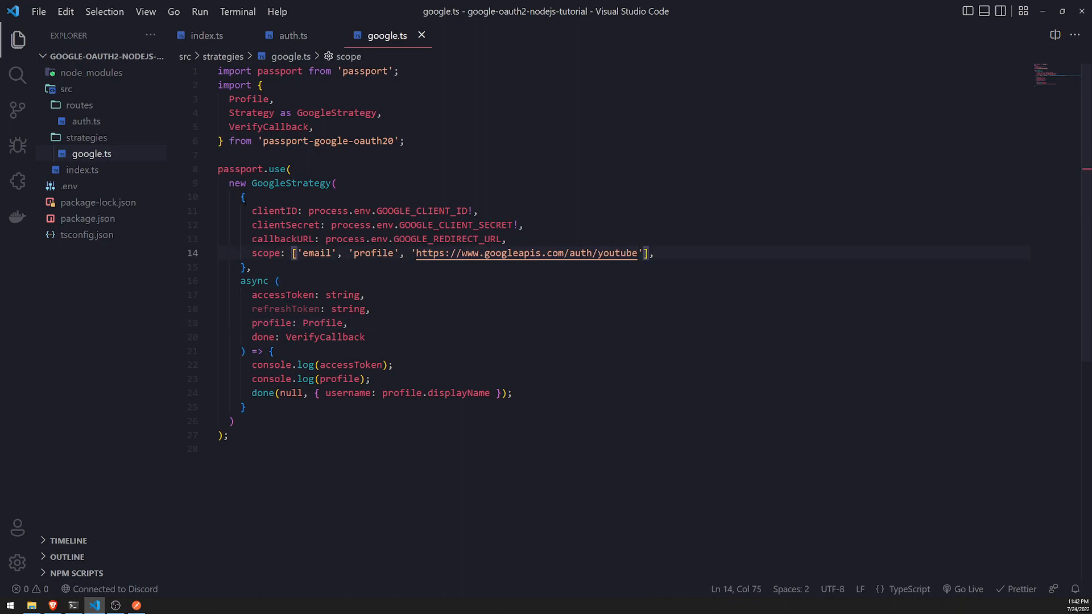
key("shift+alt+Right")
left_click(443, 294)
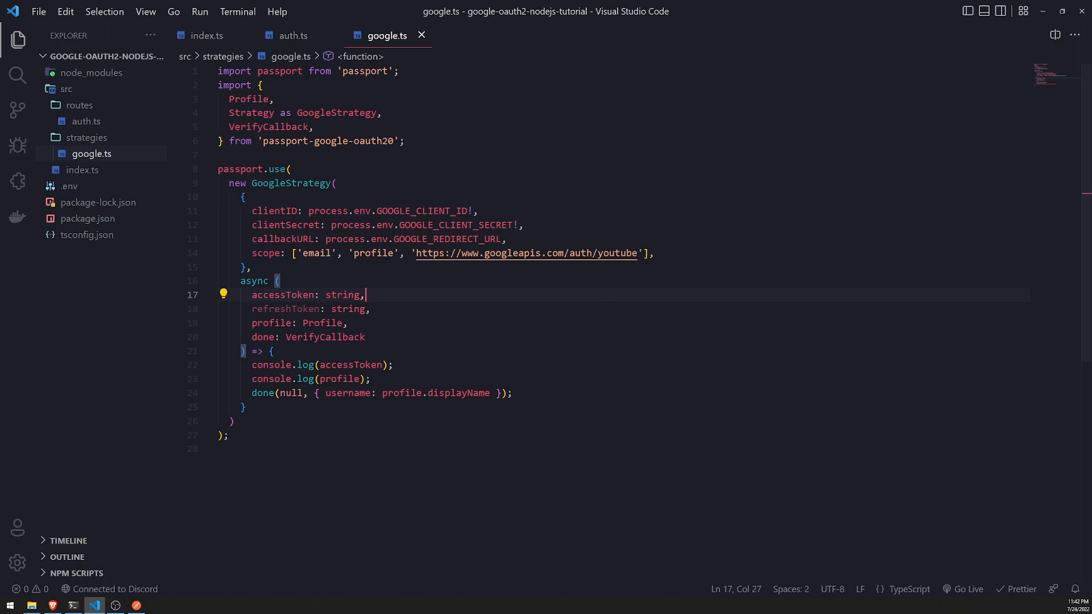
left_click(645, 253)
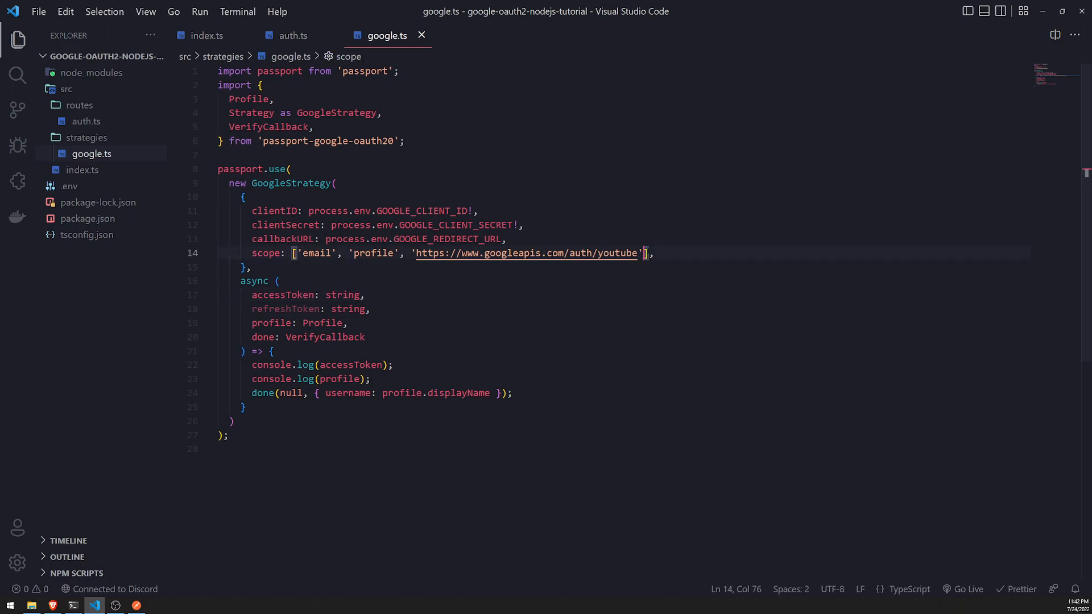
type(", '")
key("BackSpace")
key("BackSpace")
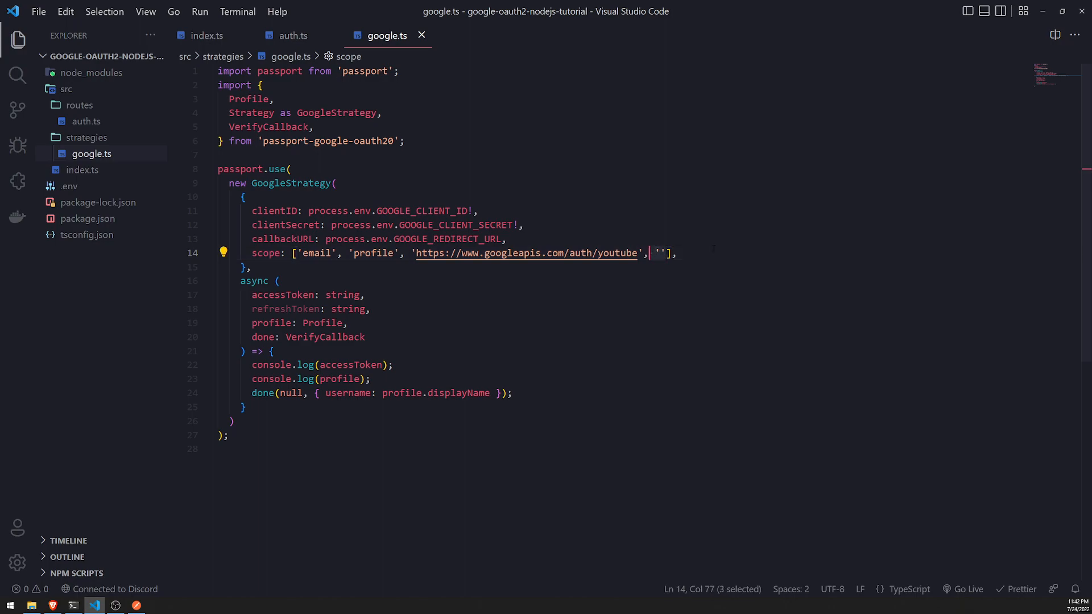
key("BackSpace")
- Copy the POST videos/rate request URL from the docs' HTTP request box
key("alt+Tab")
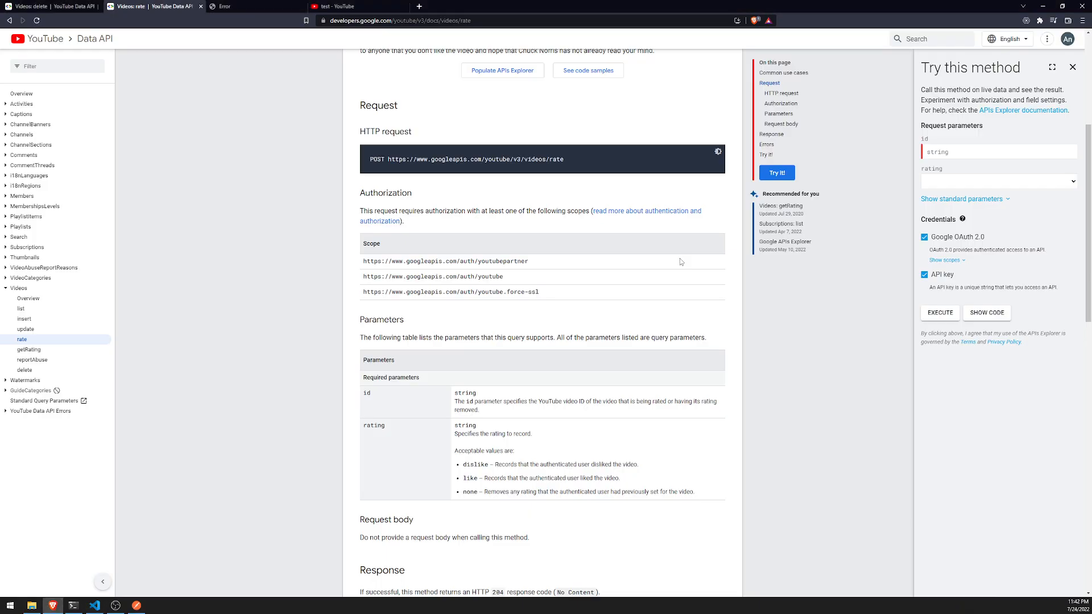
mouse_move(504, 276)
left_mouse_down()
mouse_move(361, 280)
mouse_move(360, 248)
left_mouse_up()
left_click(580, 279)
left_click_drag(564, 160, 388, 163)
key("ctrl+c")
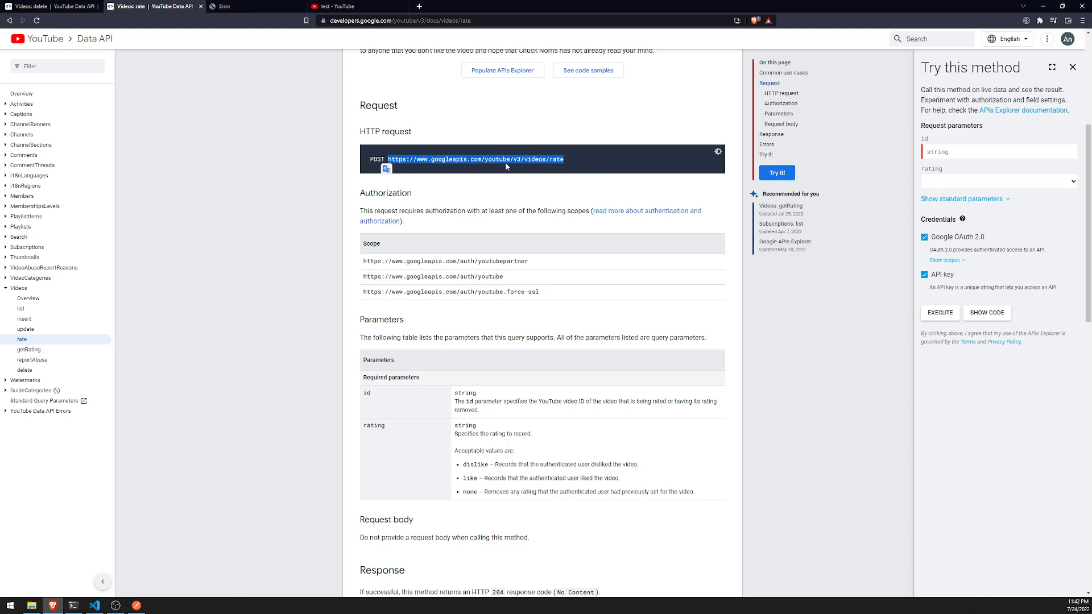
- Leave the browser and bring up Postman from the taskbar
key("alt+Tab")
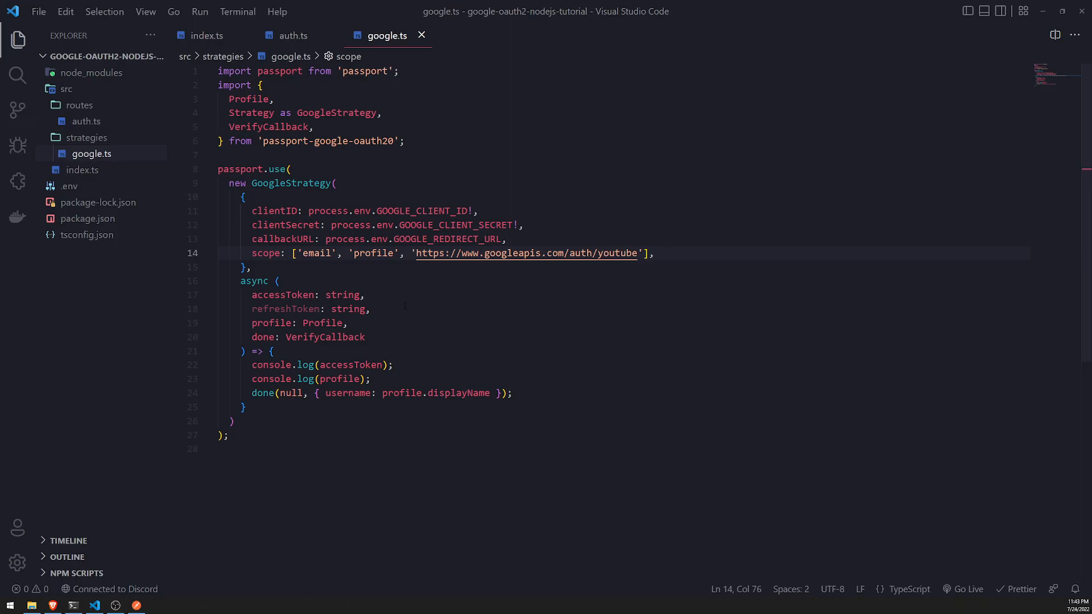
left_click(138, 606)
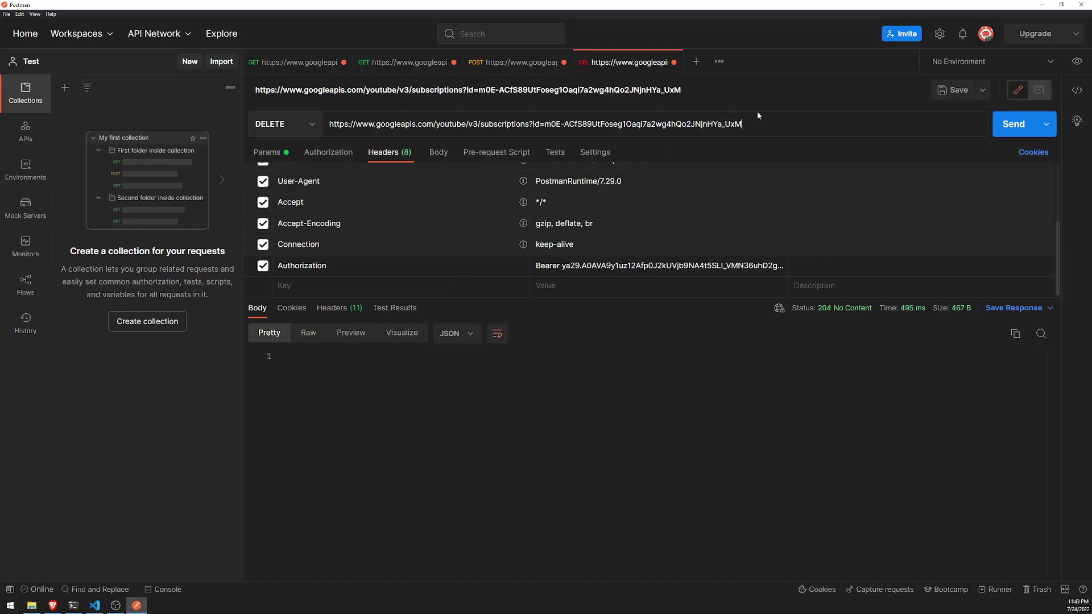
left_click(697, 64)
left_click(427, 124)
key("ctrl+v")
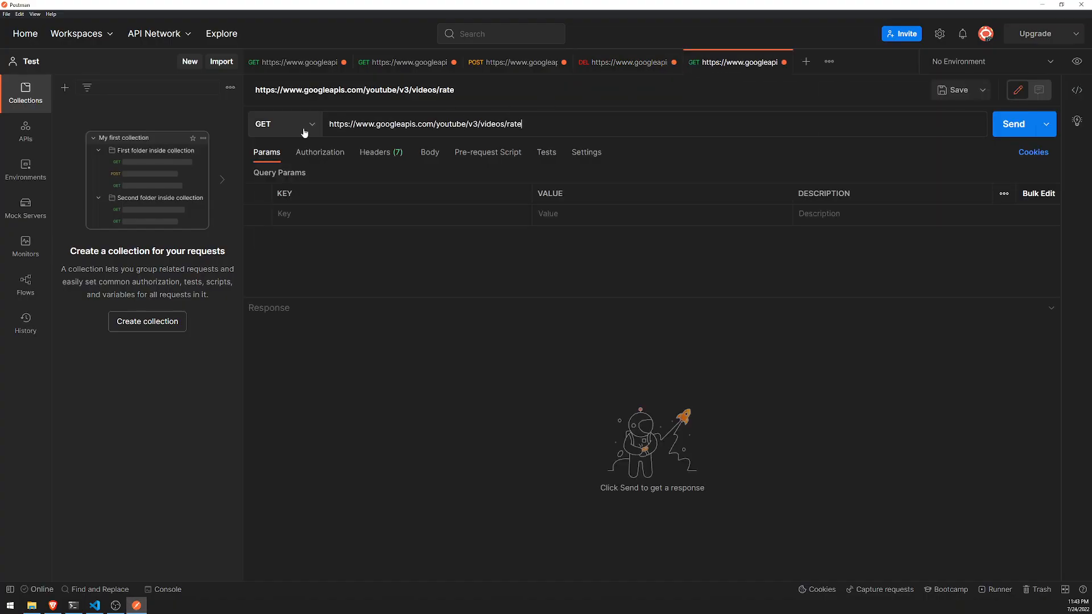
left_click(310, 126)
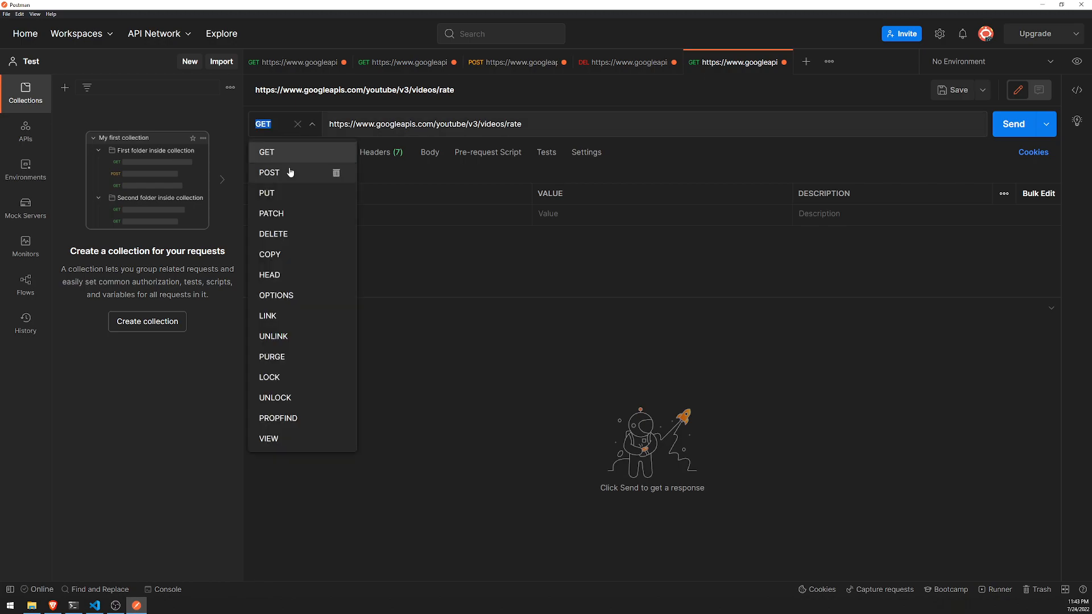
left_click(270, 173)
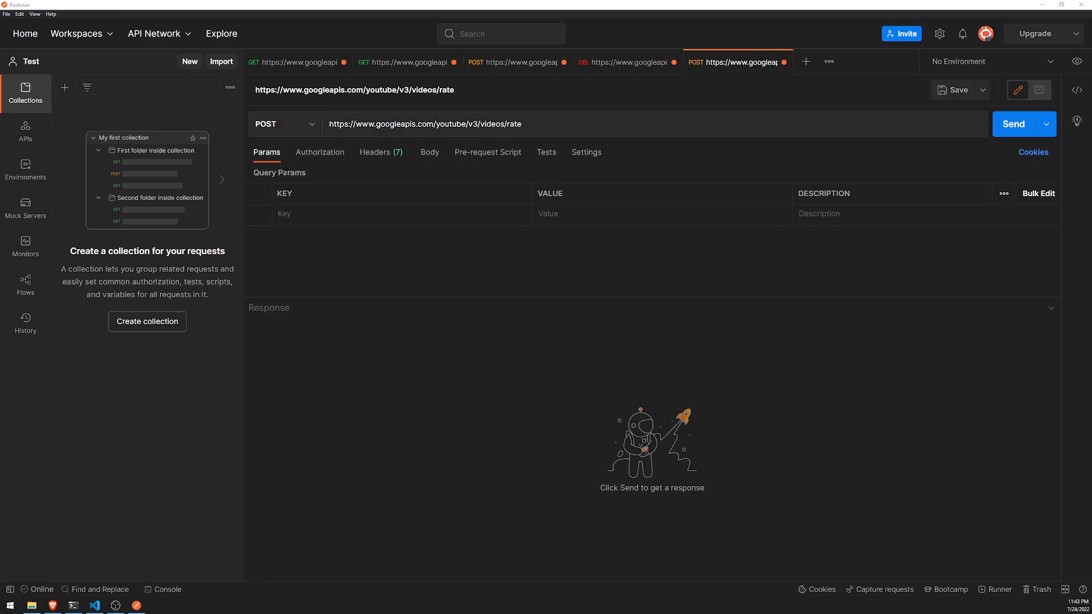
left_click(53, 606)
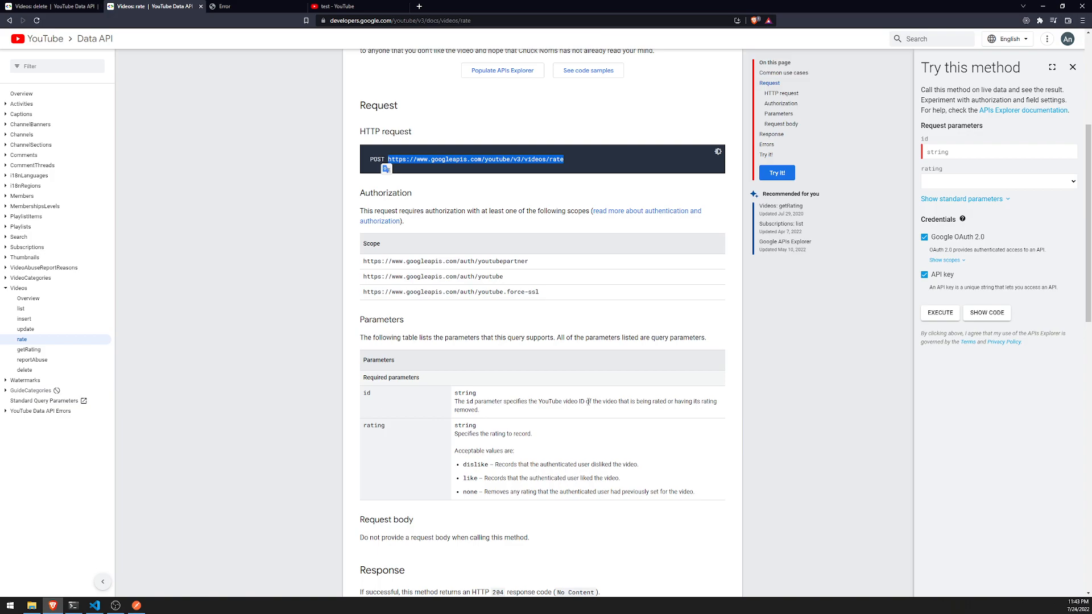
scroll(588, 401, "down", 3)
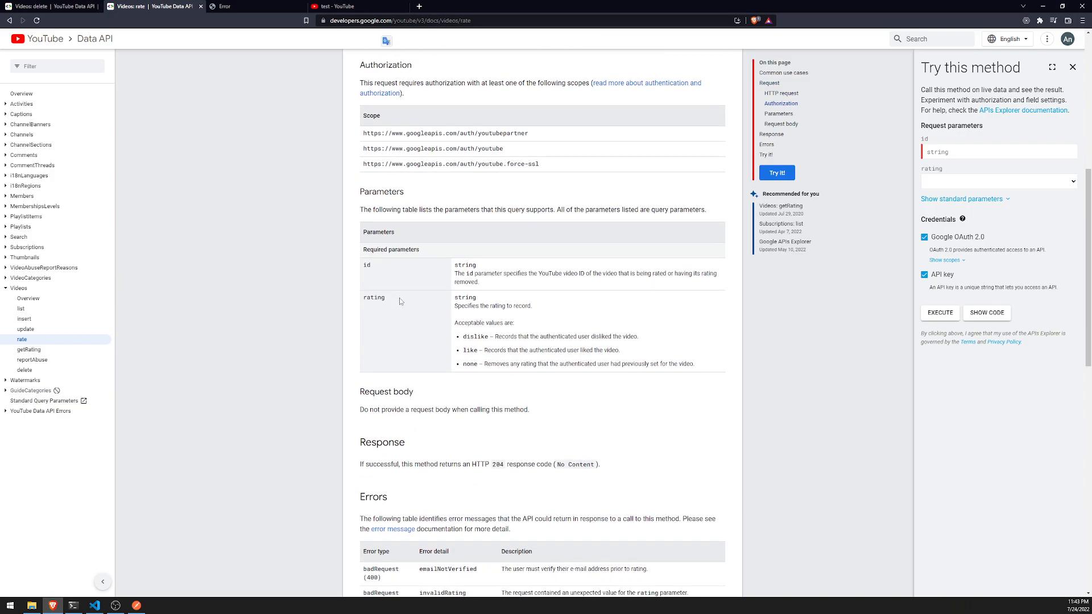
- Highlight the rating parameter name in the docs' Parameters table
left_click_drag(395, 298, 364, 298)
left_click(422, 309)
scroll(563, 268, "down", 2)
- Open the 'test - YouTube' tab and select the v= video ID in the address bar
key("alt+Tab")
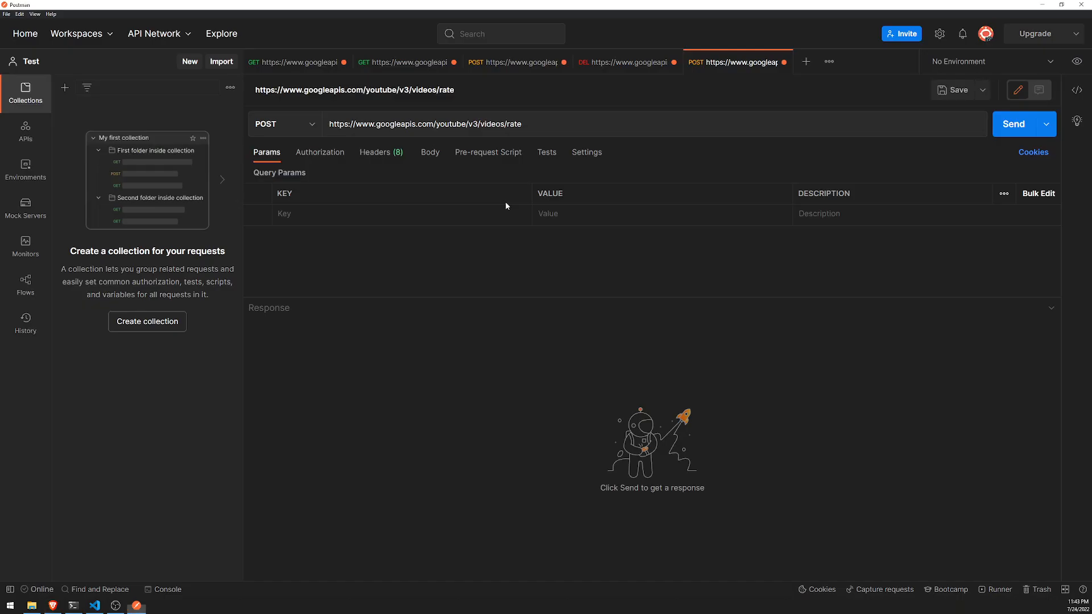
key("alt+Tab")
left_click(358, 6)
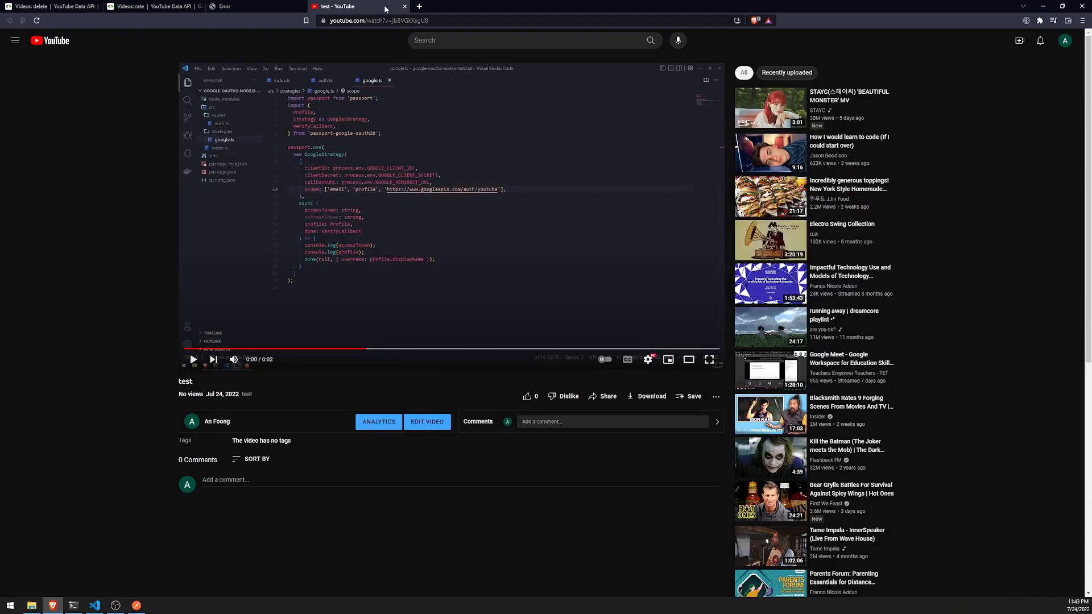
left_click(393, 21)
double_click(444, 21)
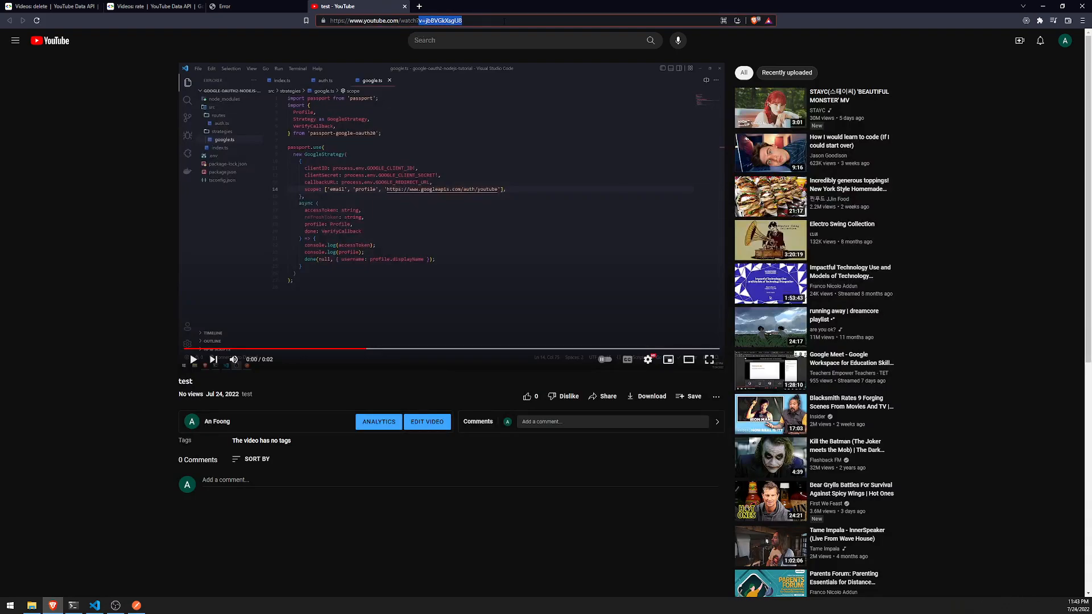
left_click_drag(426, 21, 463, 21)
key("Left")
- Check Postman, then reselect the video ID jbBVGkXsgU8 on the watch page
key("alt+Tab")
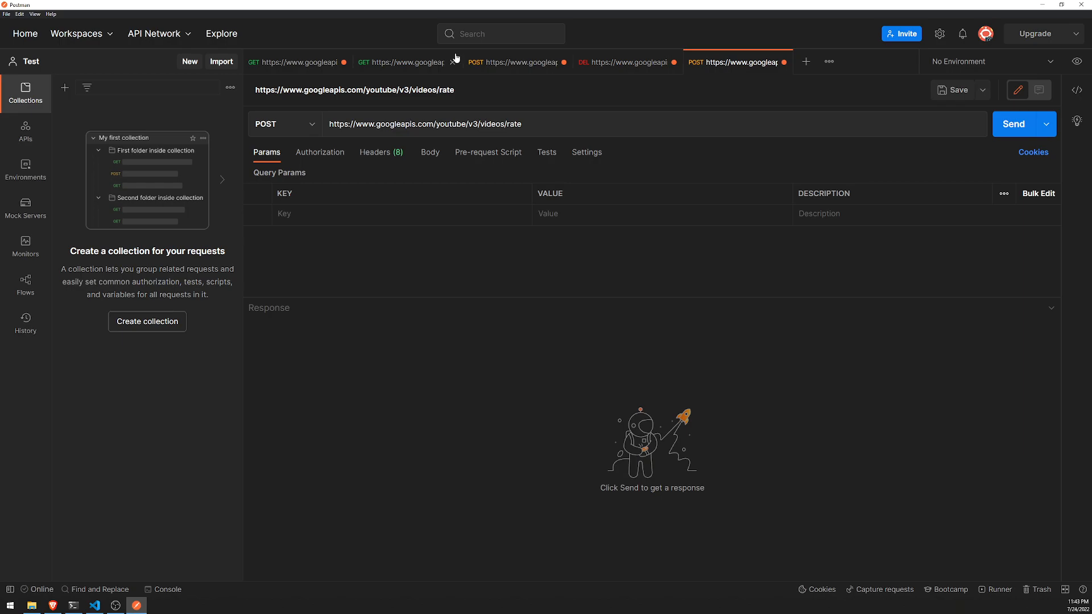
key("alt+Tab")
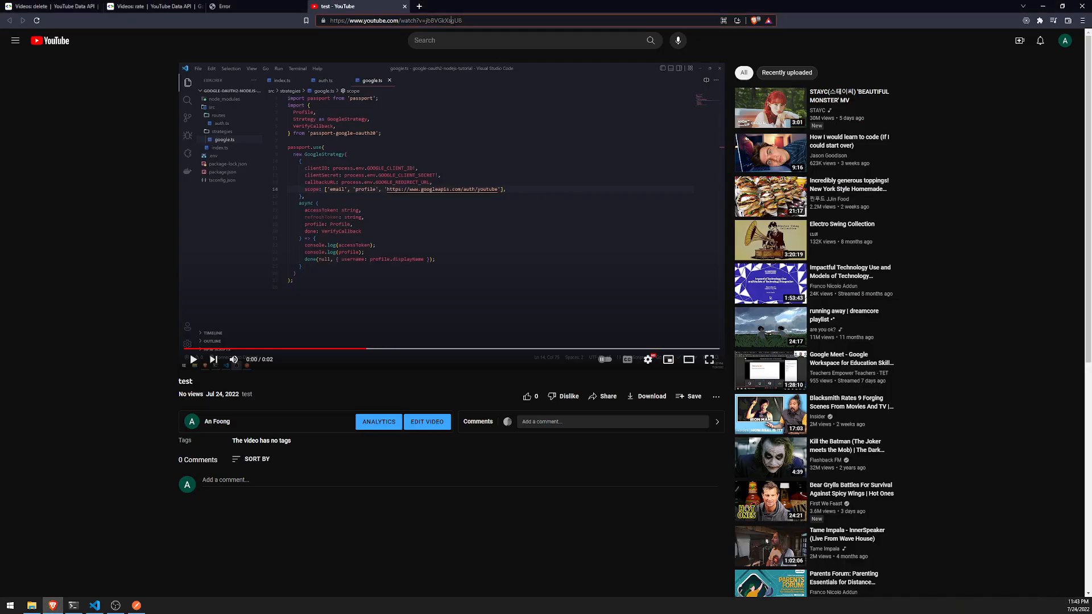
double_click(452, 19)
- Append ?id=jbBVGkXsgU8 and &rating= to the videos/rate request URL in Postman
key("alt+Tab")
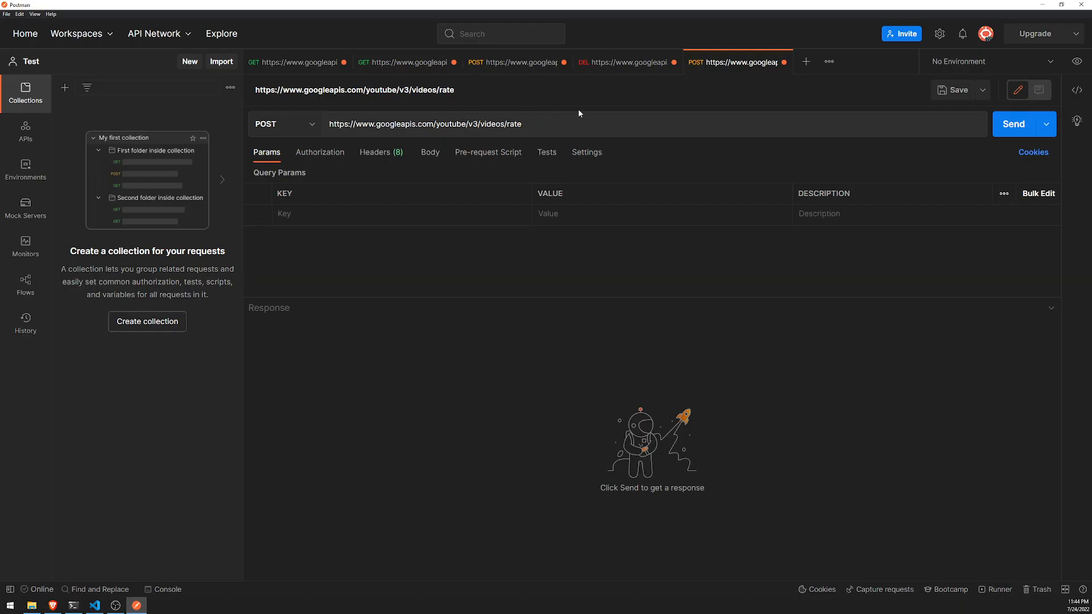
left_click(583, 125)
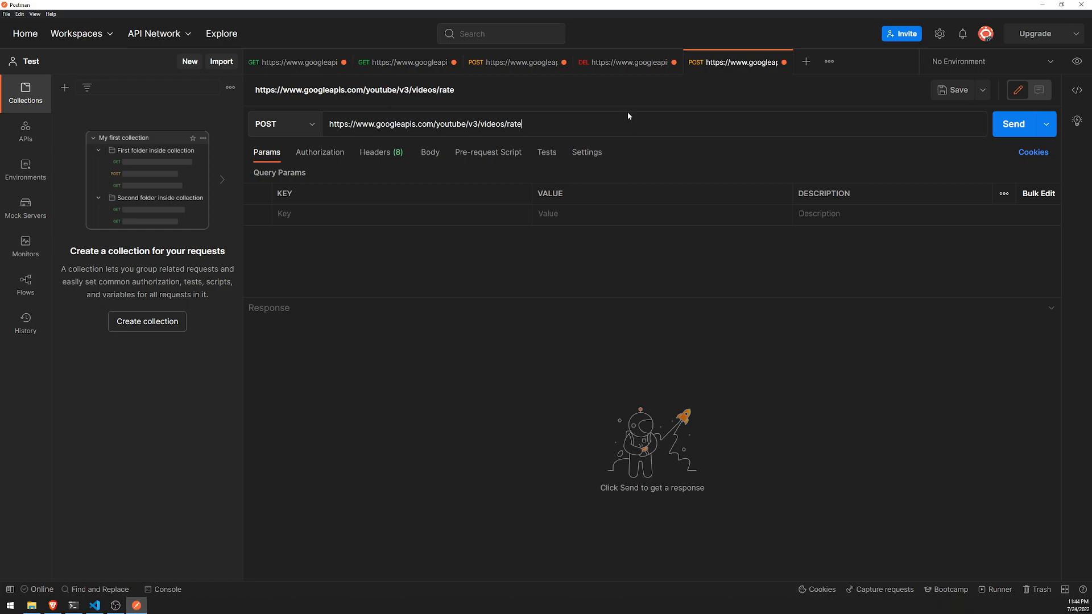
type("?id=")
key("ctrl+v")
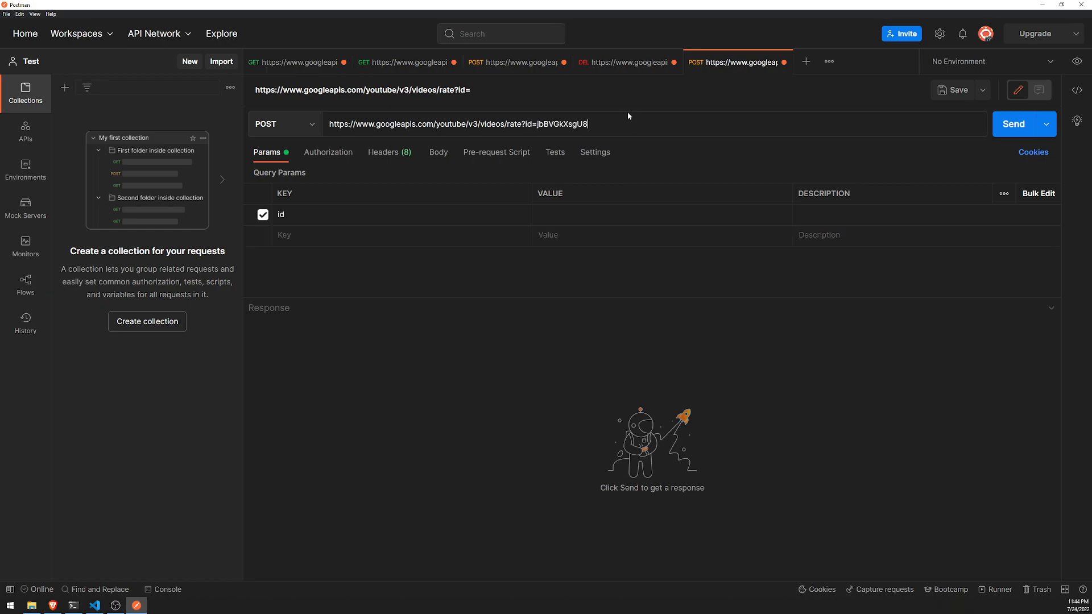
type("&rating=")
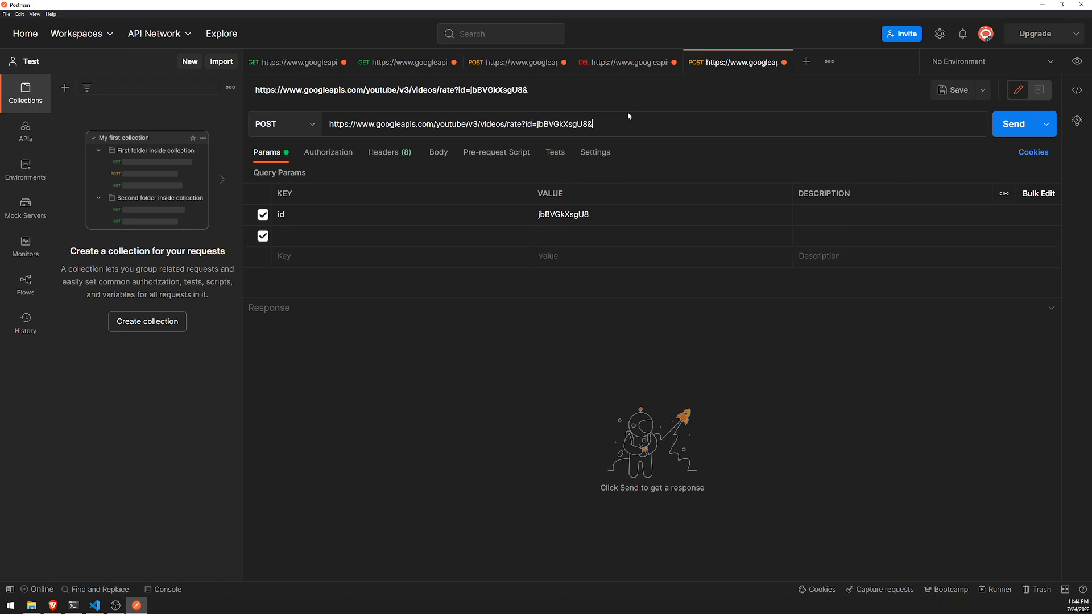
- Check the rating values on the Videos: rate docs tab, then return to Postman
key("alt+Tab")
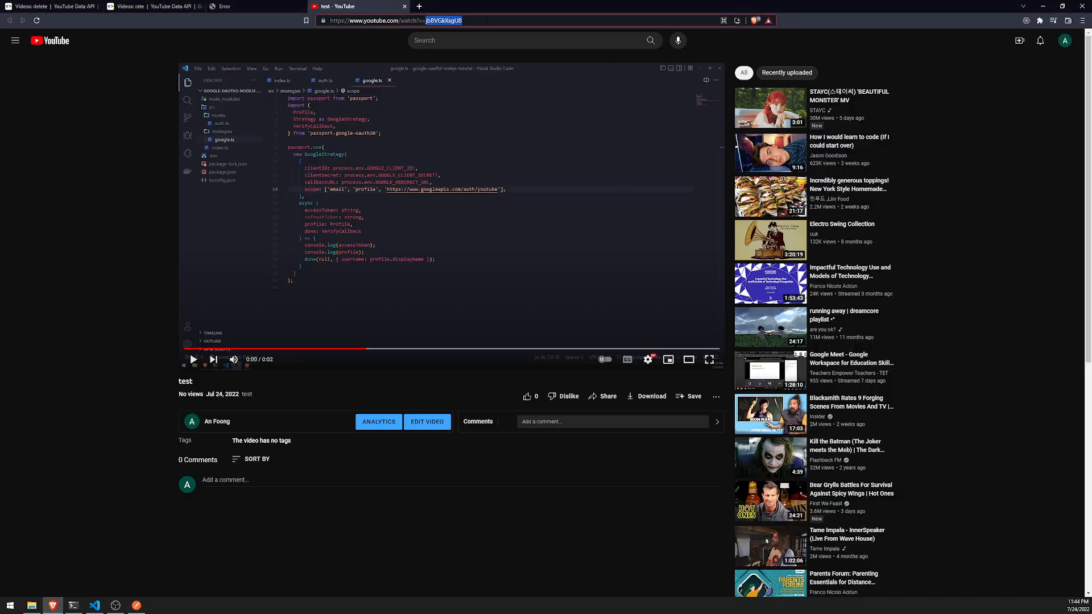
left_click(231, 7)
left_click(98, 5)
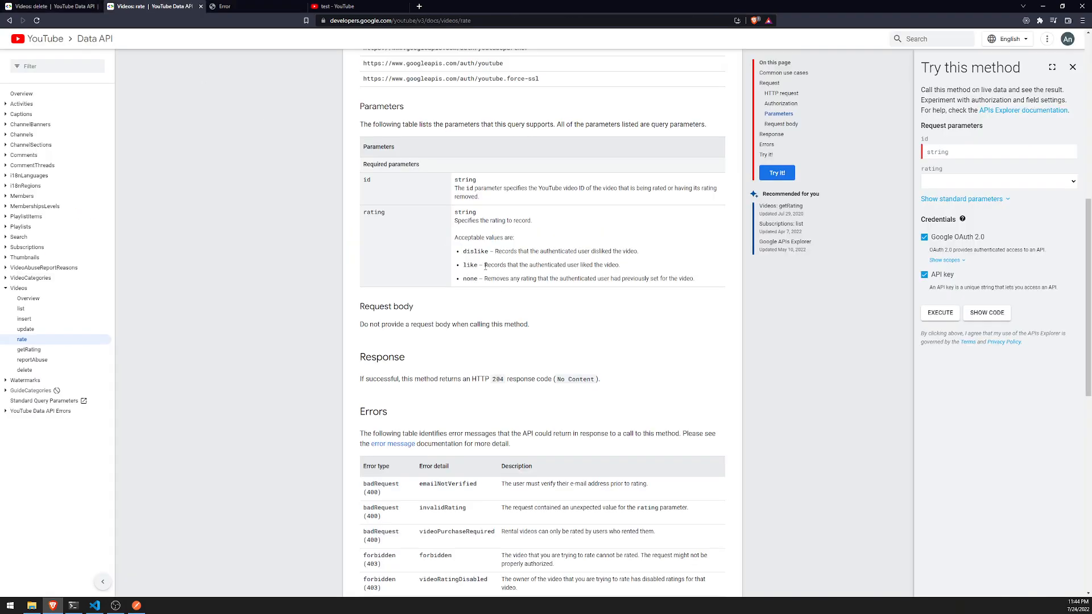
key("alt+Tab")
type("ike")
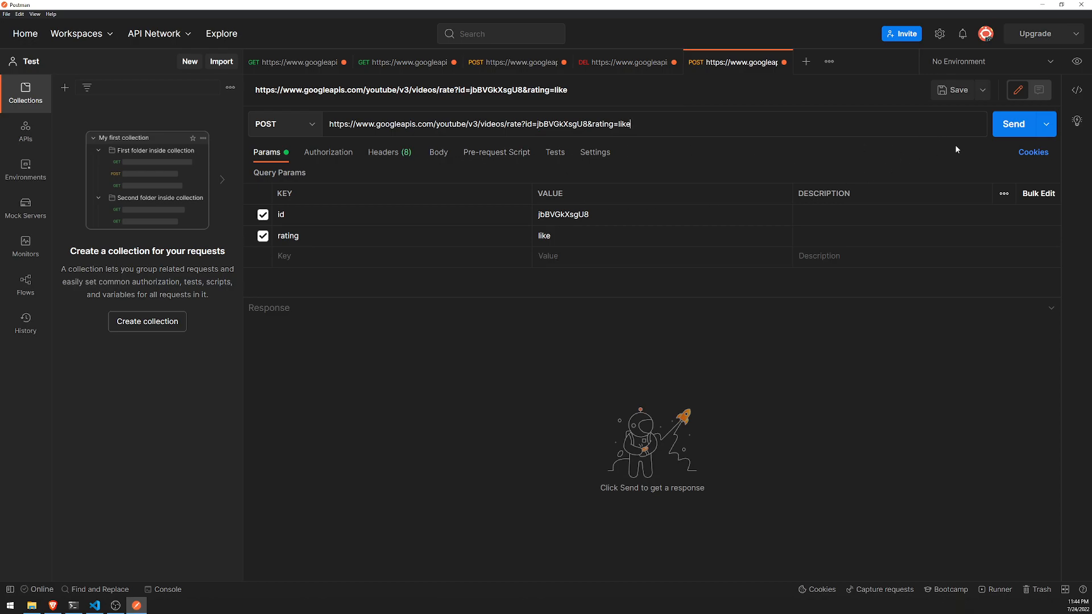
- Send the like request unauthorised (401), then copy the Bearer token from the earlier delete request
left_click(384, 152)
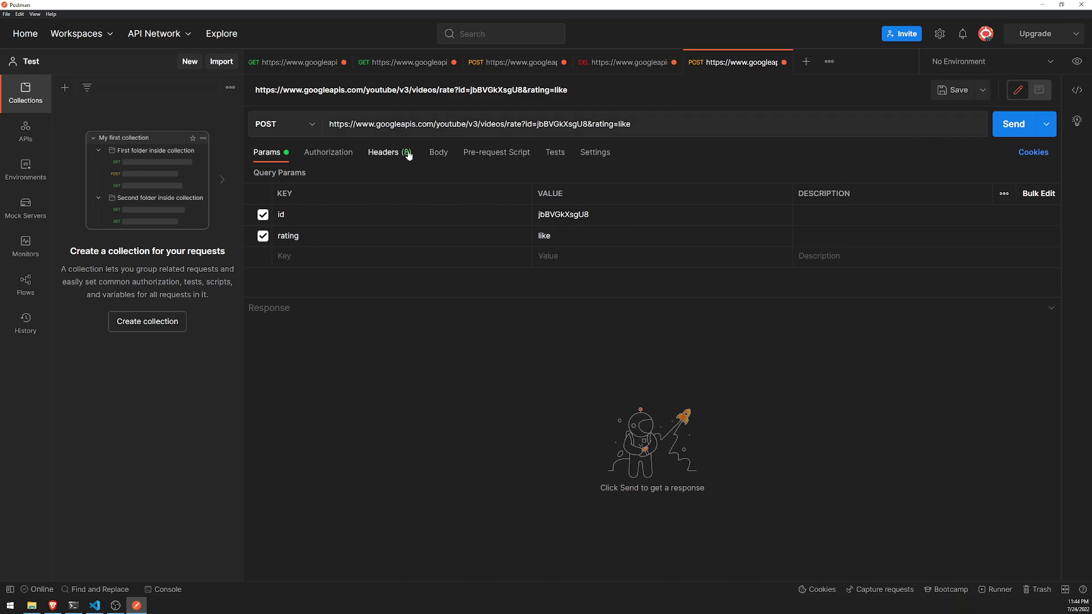
left_click(1014, 126)
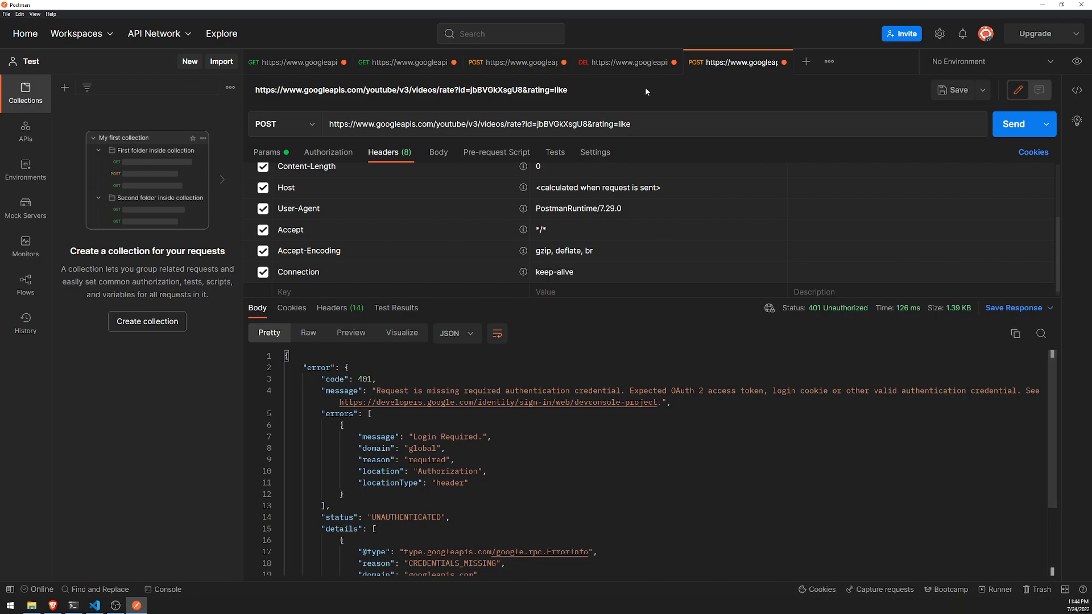
left_click(629, 62)
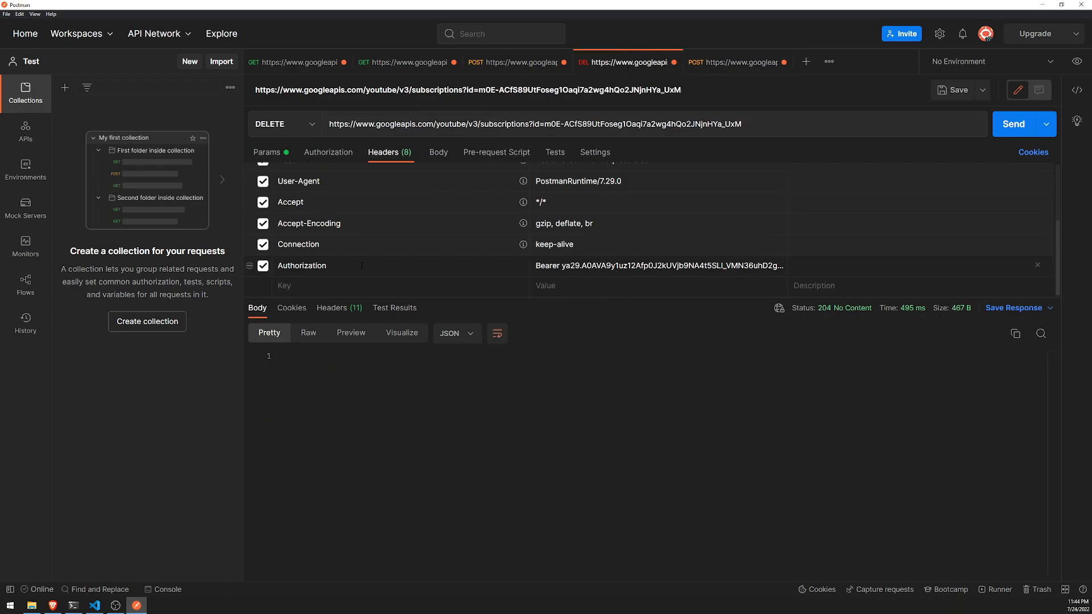
double_click(546, 266)
left_click(547, 266)
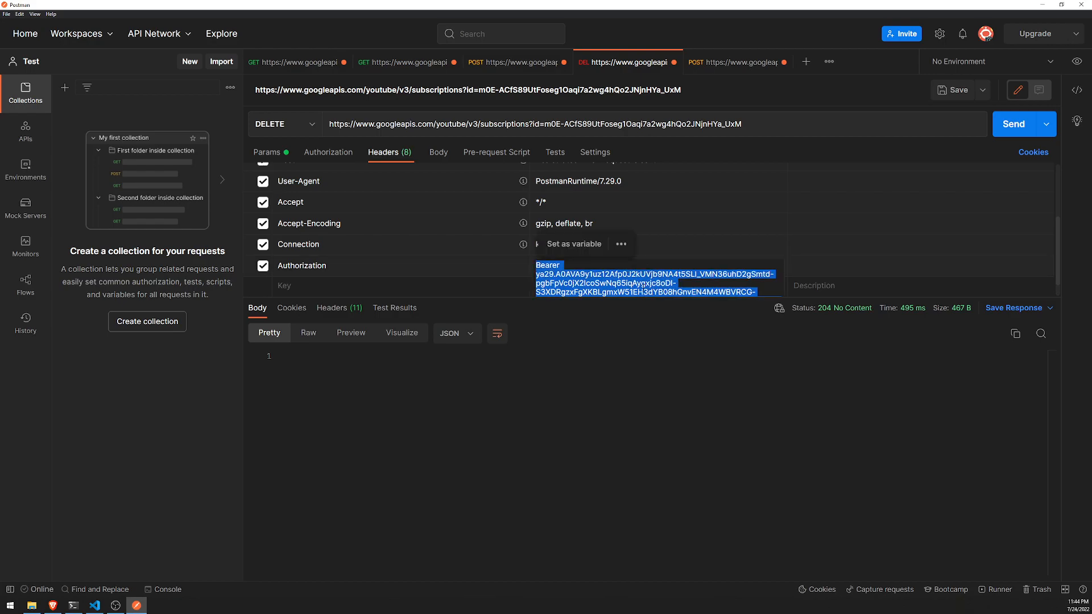
- Add an Authorization header with the Bearer token to videos/rate and resend, getting 204 No Content
left_click(721, 63)
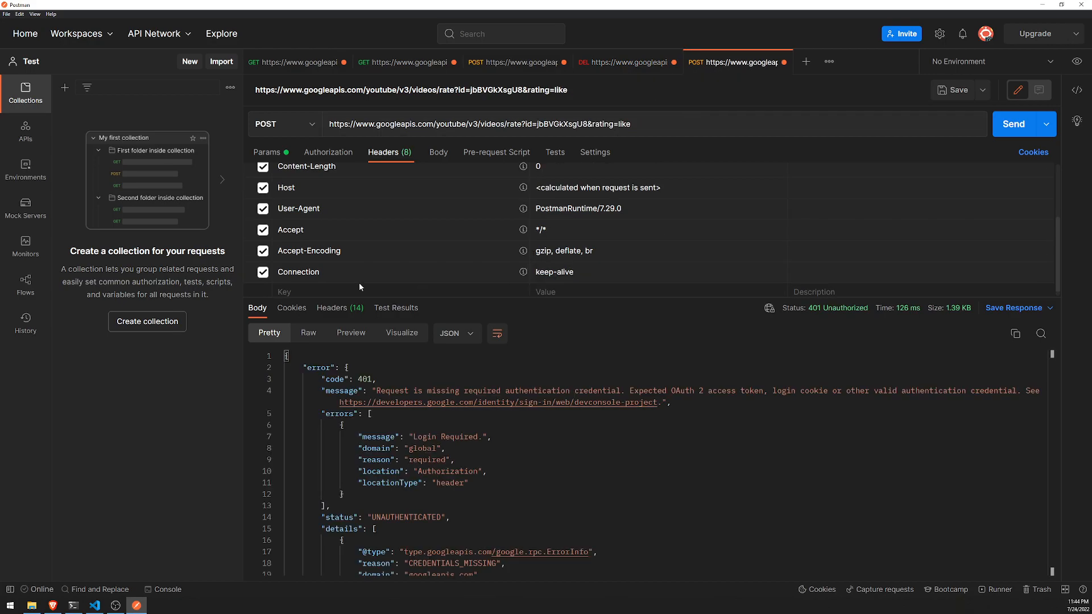
left_click(329, 152)
left_click(389, 152)
scroll(648, 230, "down", 1)
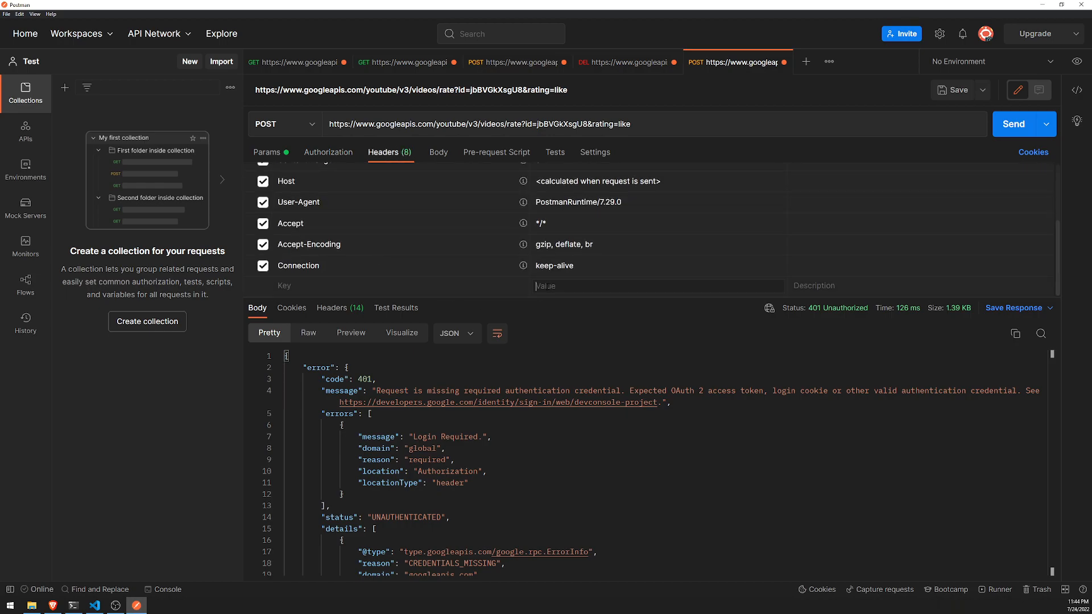
key("ctrl+v")
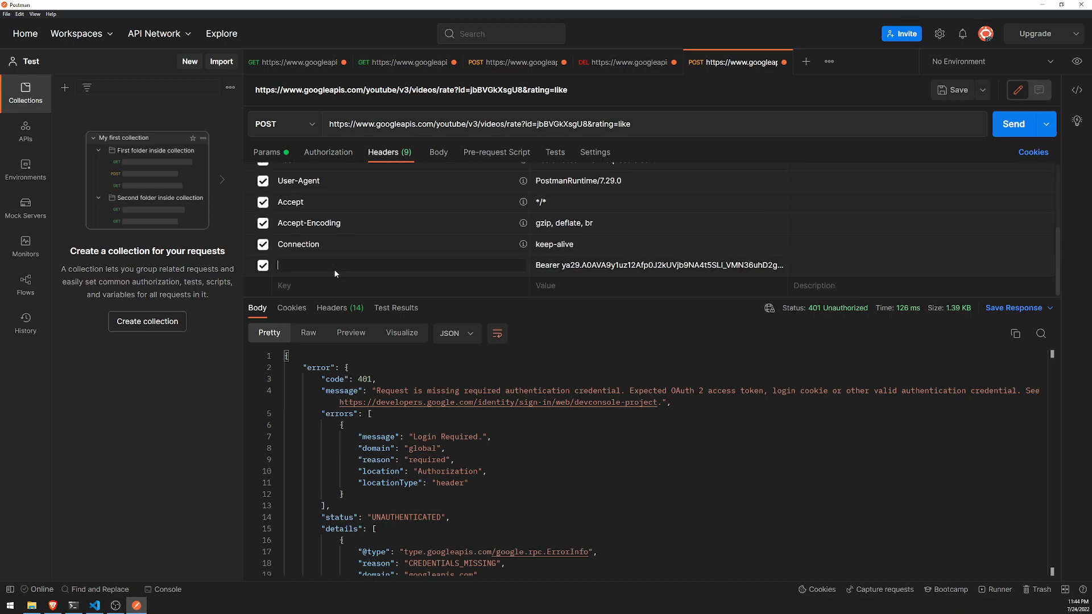
type("A")
left_click(307, 314)
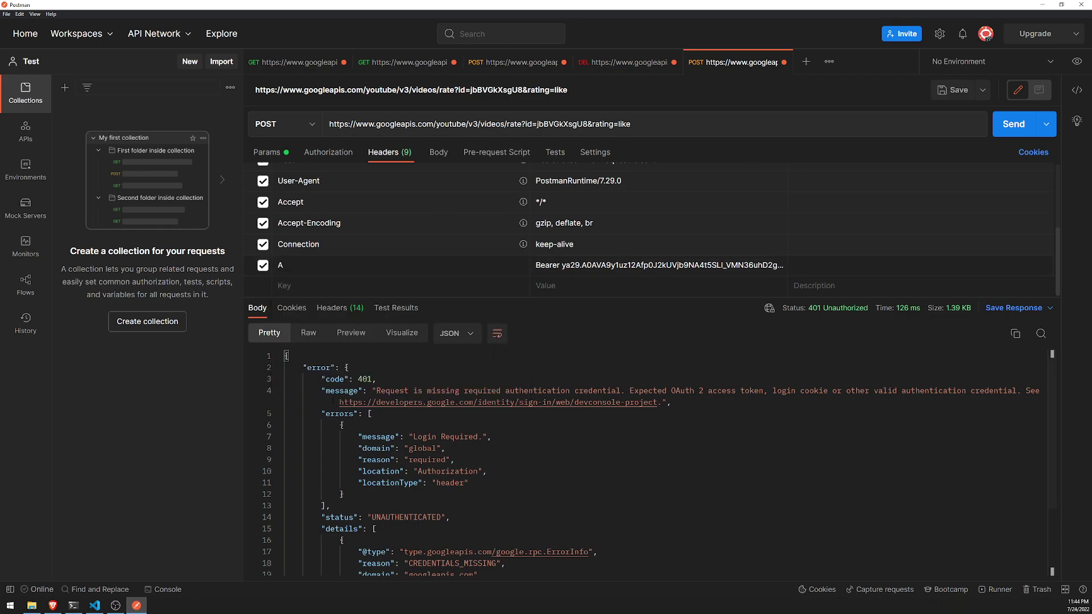
left_click(1021, 125)
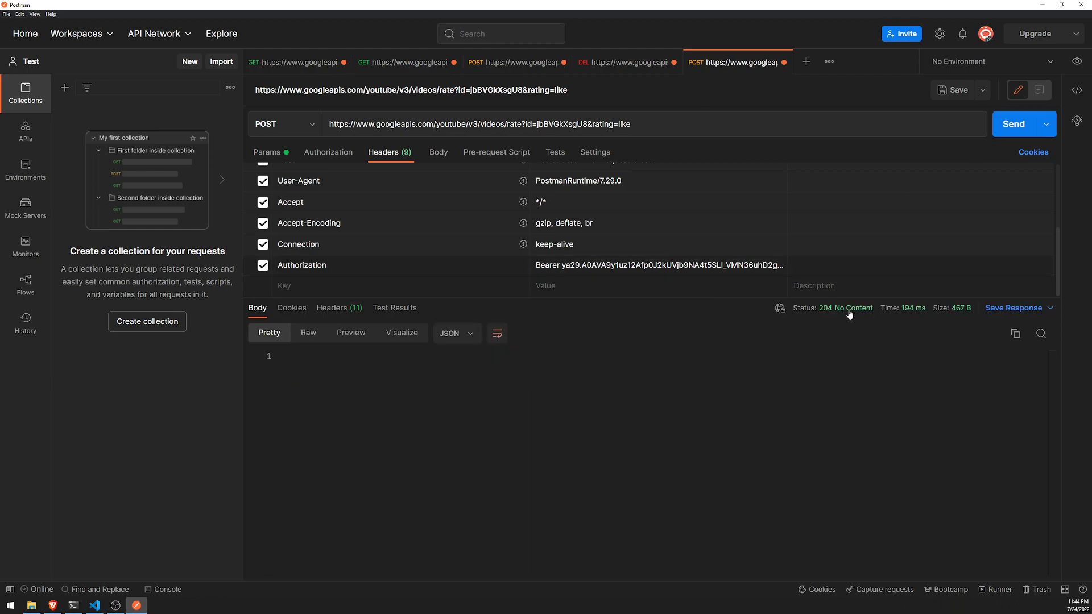
- Reload the test video's YouTube page and see its like count rise from 0 to 1
key("alt+Tab")
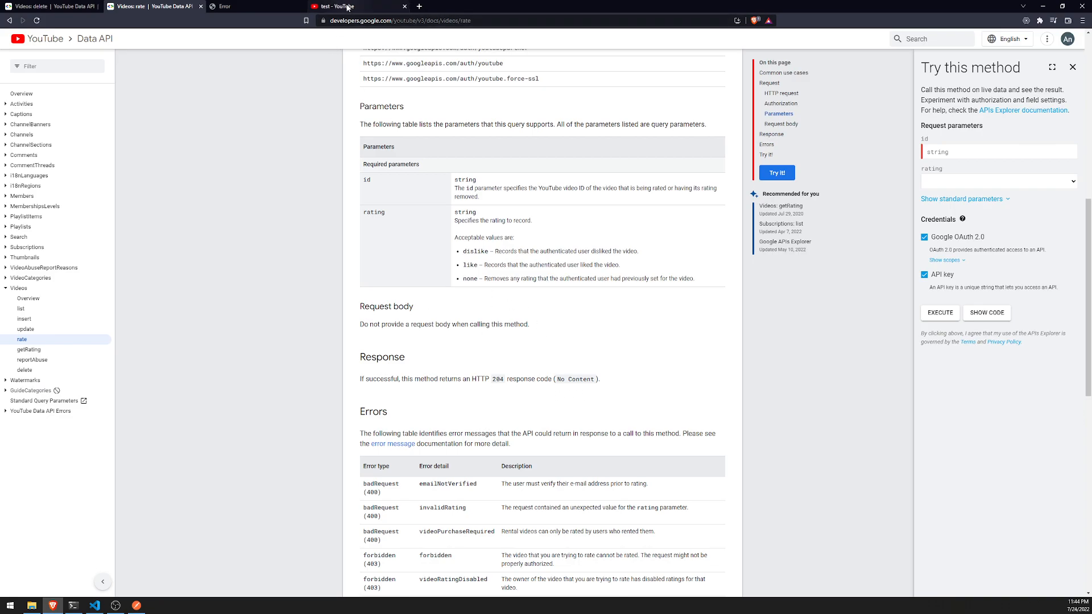
left_click(342, 6)
left_click(131, 300)
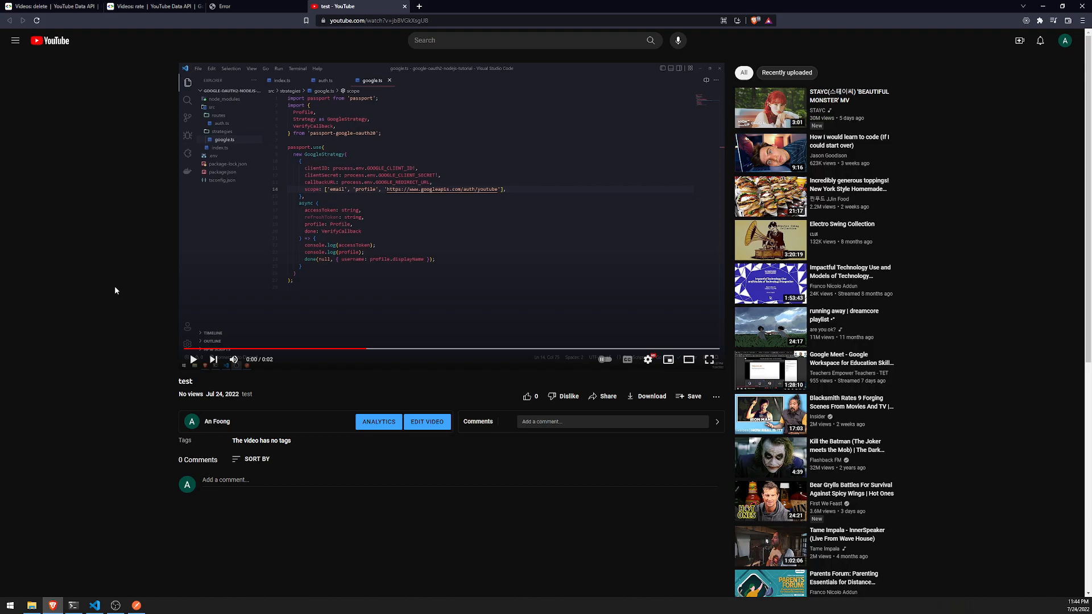
key("F5")
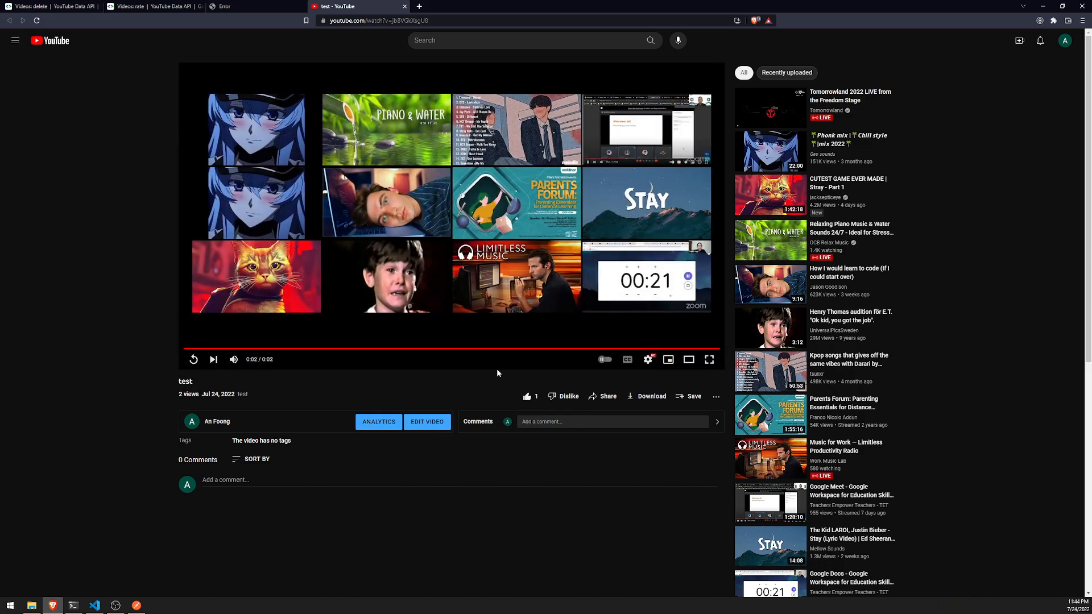
left_click(194, 359)
- Change the rating to dislike, send it, and check the test video's page
mouse_move(136, 606)
left_click(135, 564)
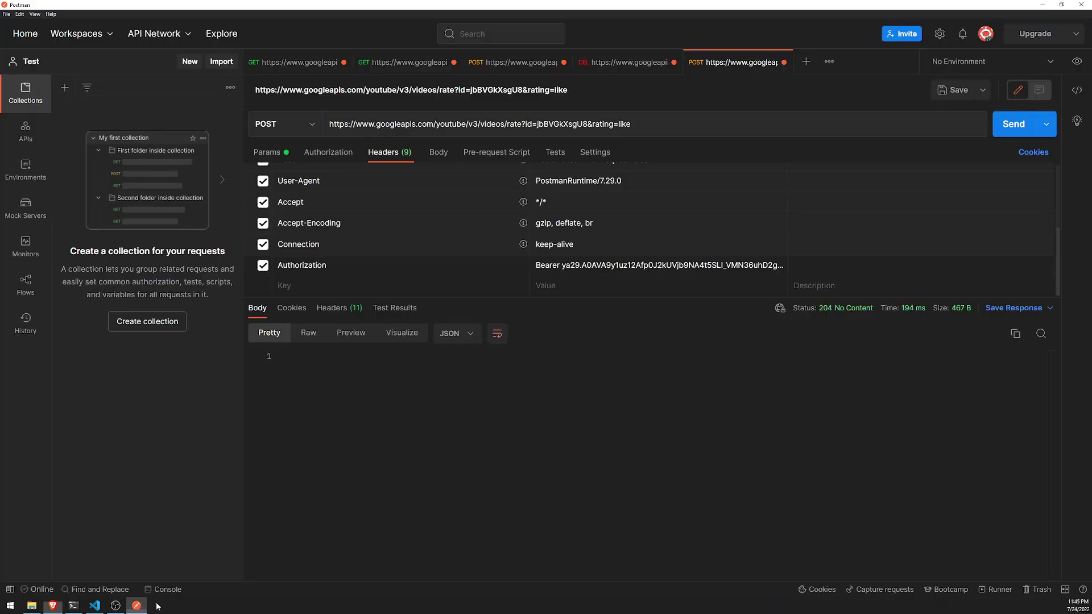
double_click(626, 124)
type("dislike")
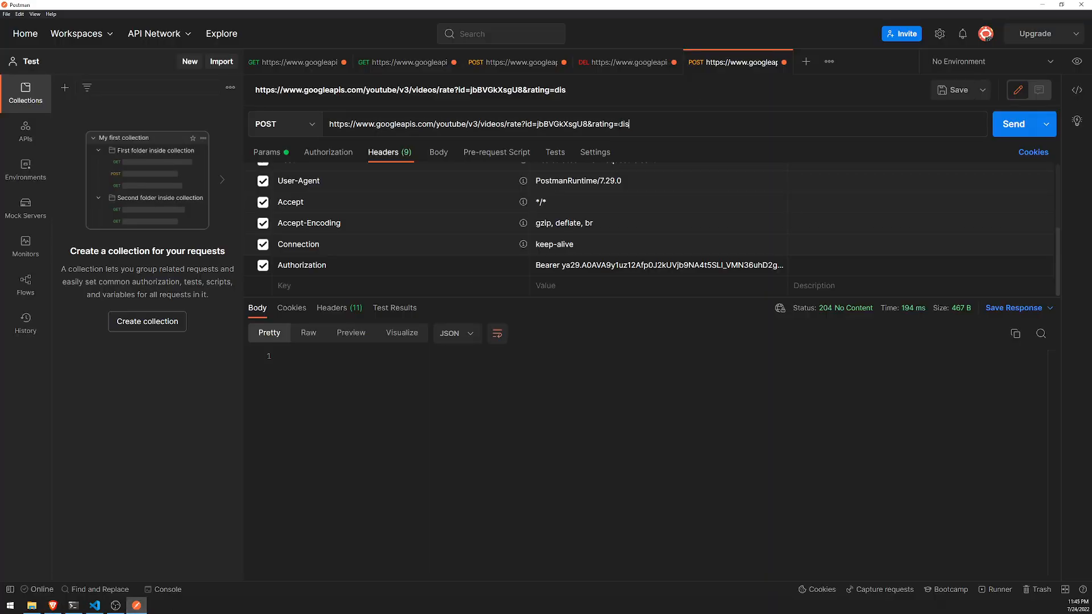
left_click(1014, 124)
key("alt+Tab")
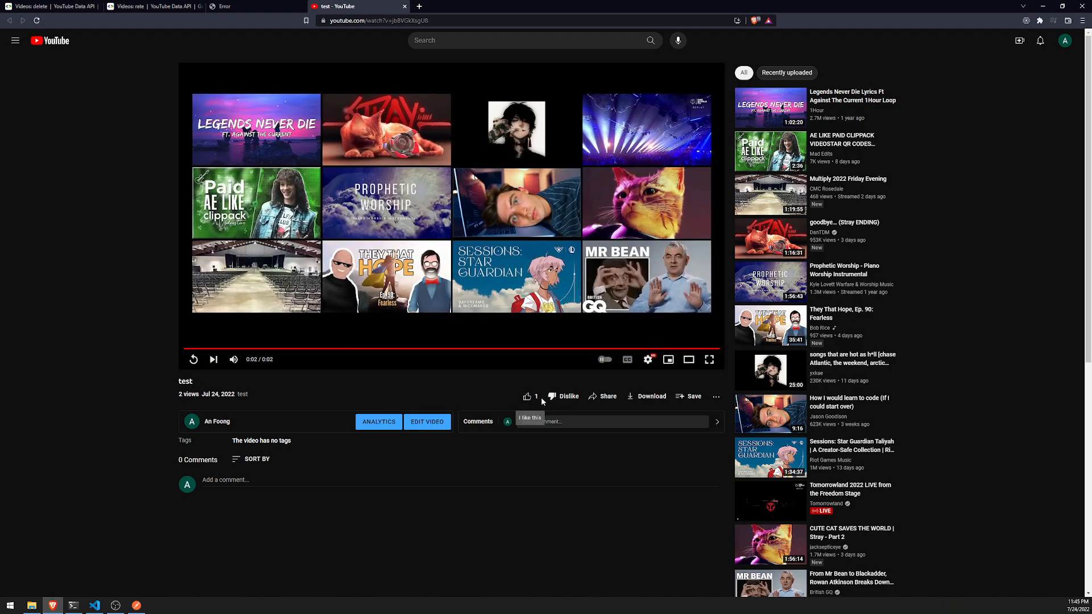
left_click(551, 397)
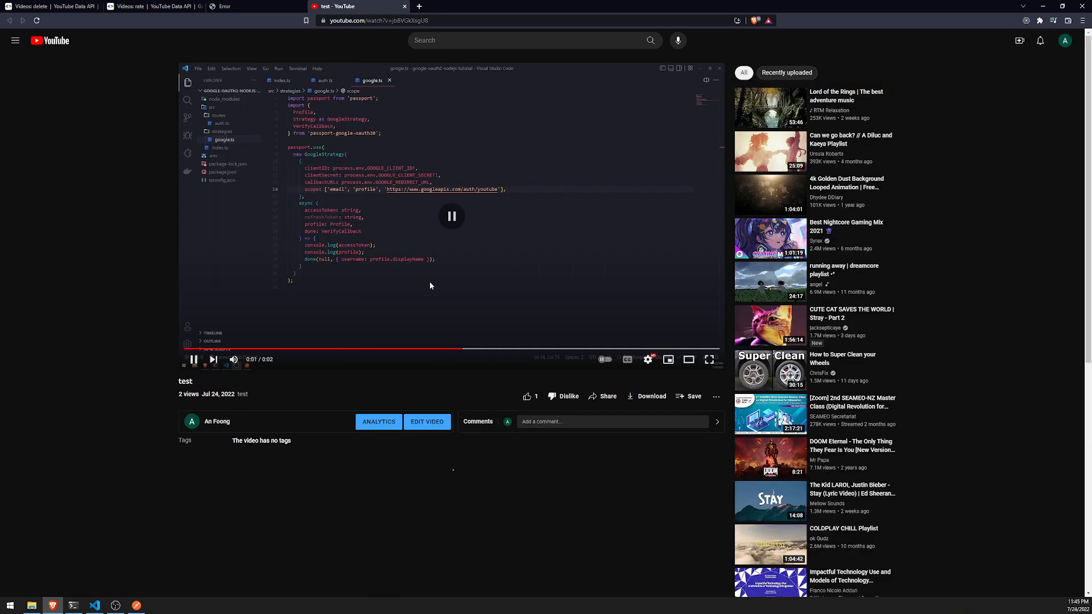
- Change the rating to none, send it (204), check YouTube and return to the videos/rate docs
key("alt+Tab")
double_click(632, 124)
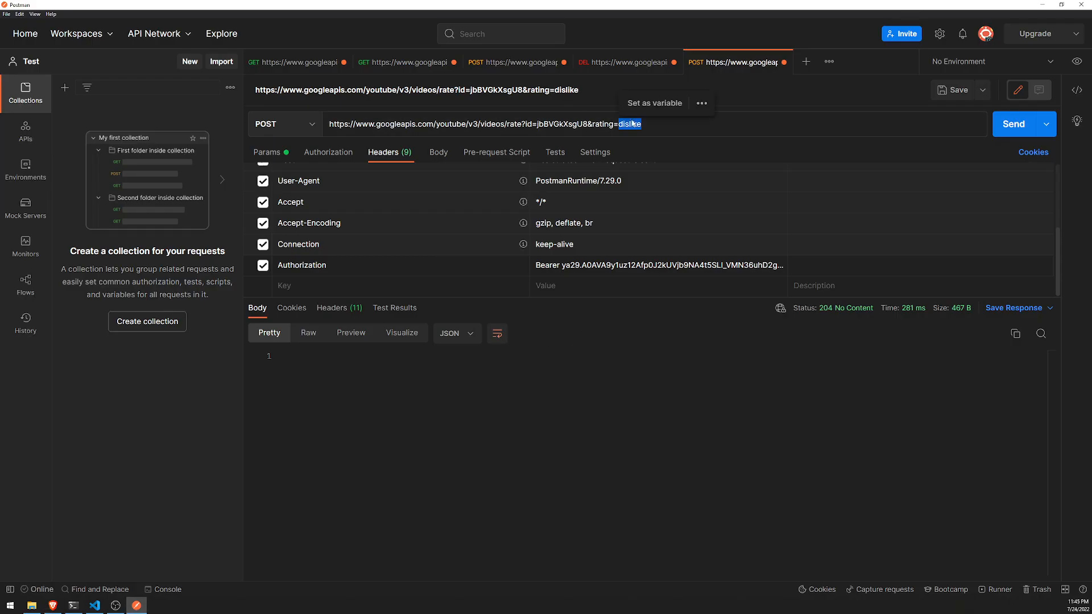
type("none")
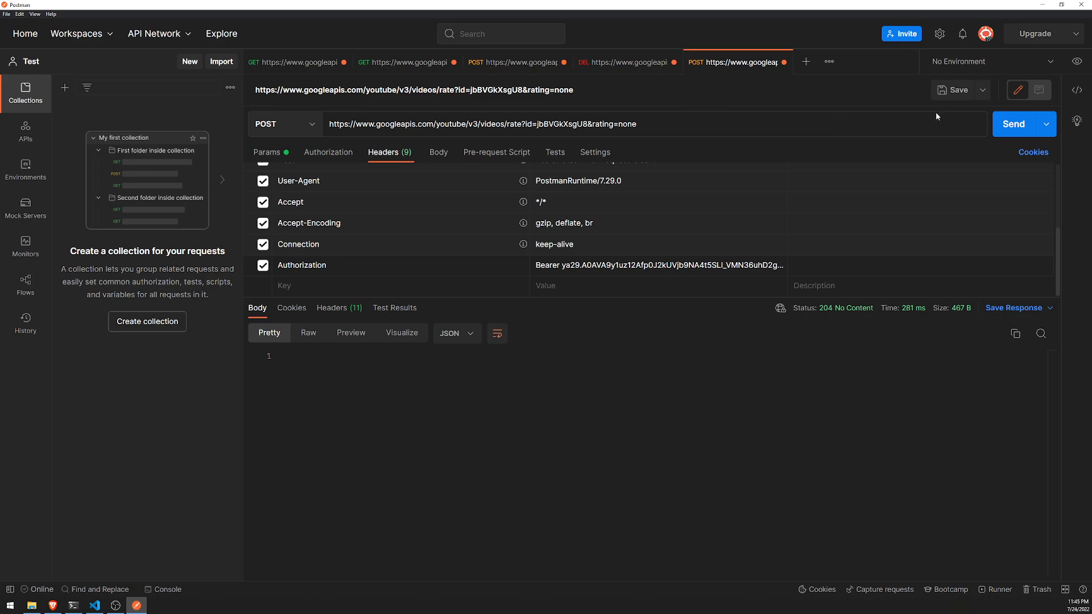
left_click(1013, 125)
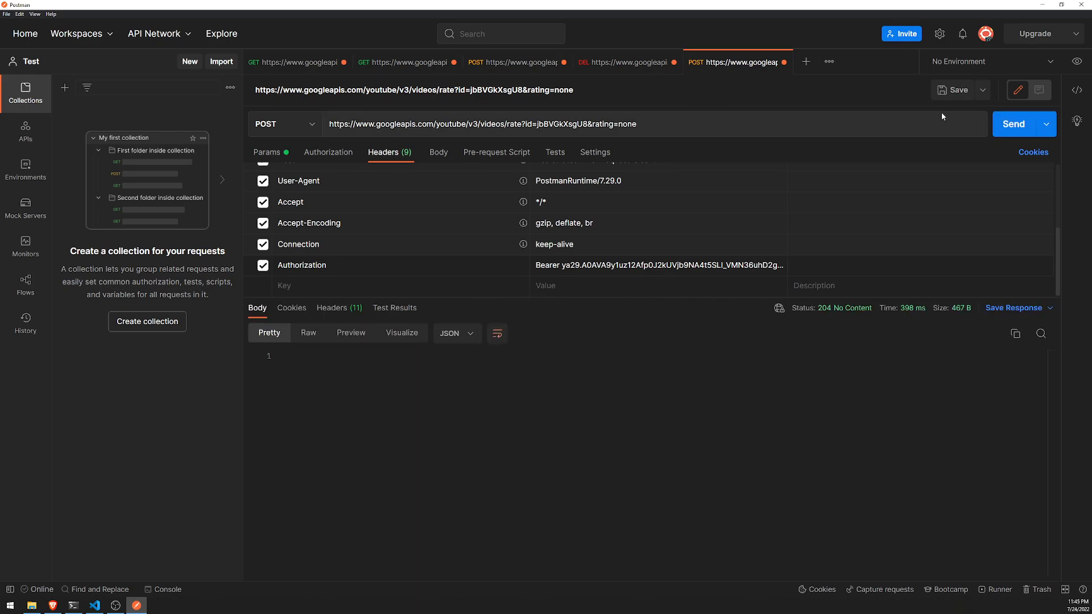
key("alt+Tab")
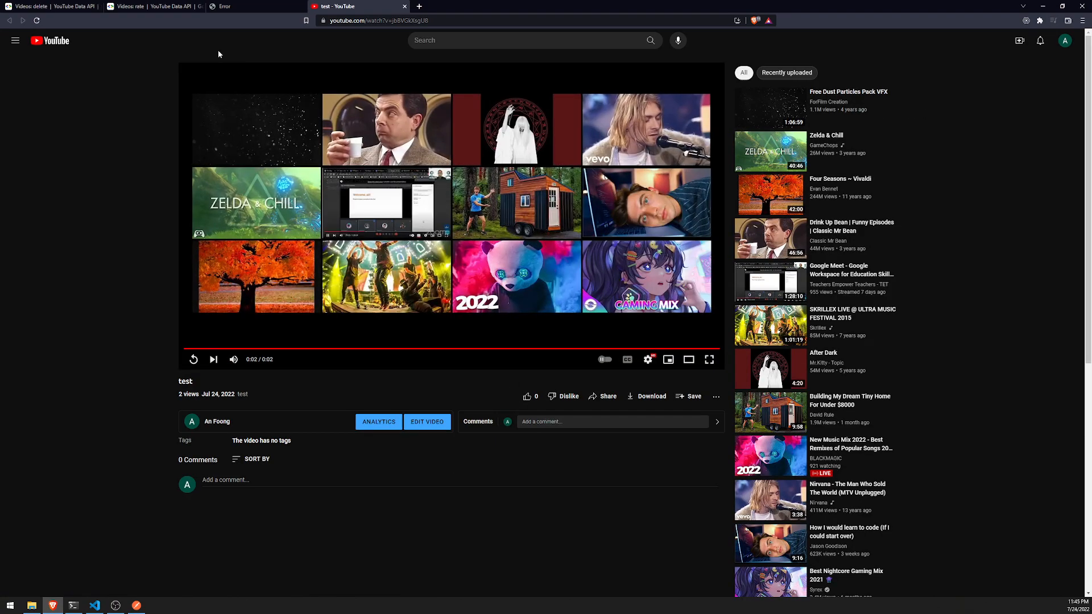
left_click(153, 5)
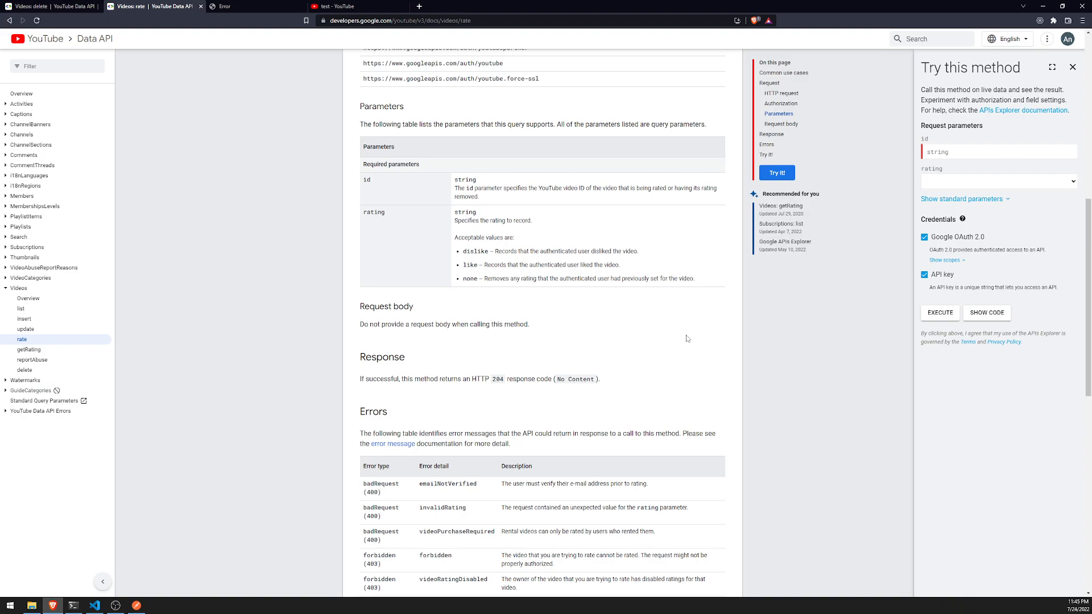
scroll(686, 338, "up", 2)
- Search YouTube for joji, open Joji – Glimpse of Us and pause it to copy its video ID
left_click(338, 6)
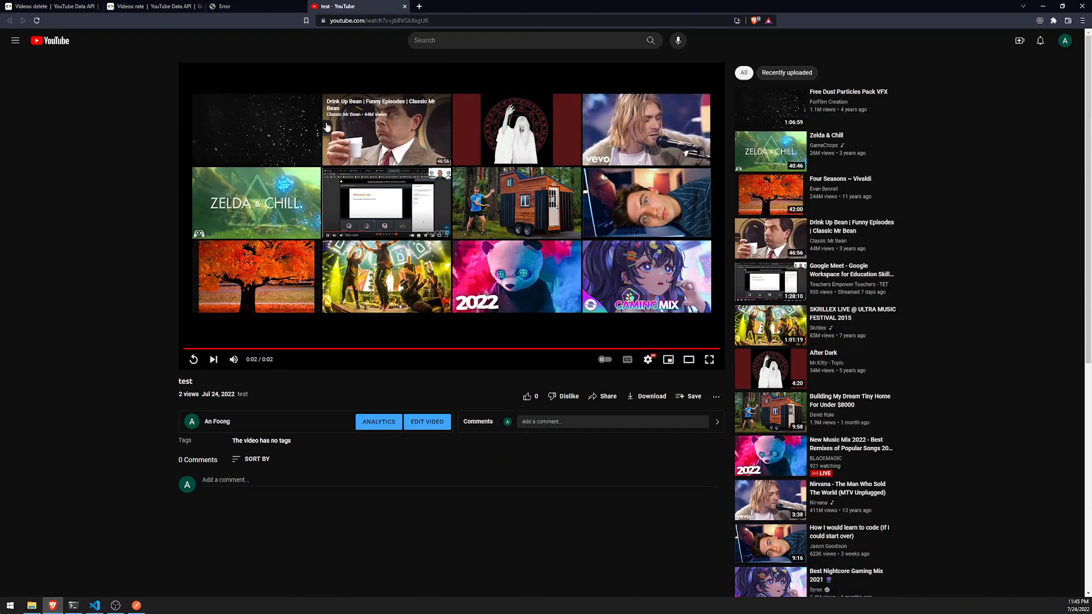
mouse_move(847, 368)
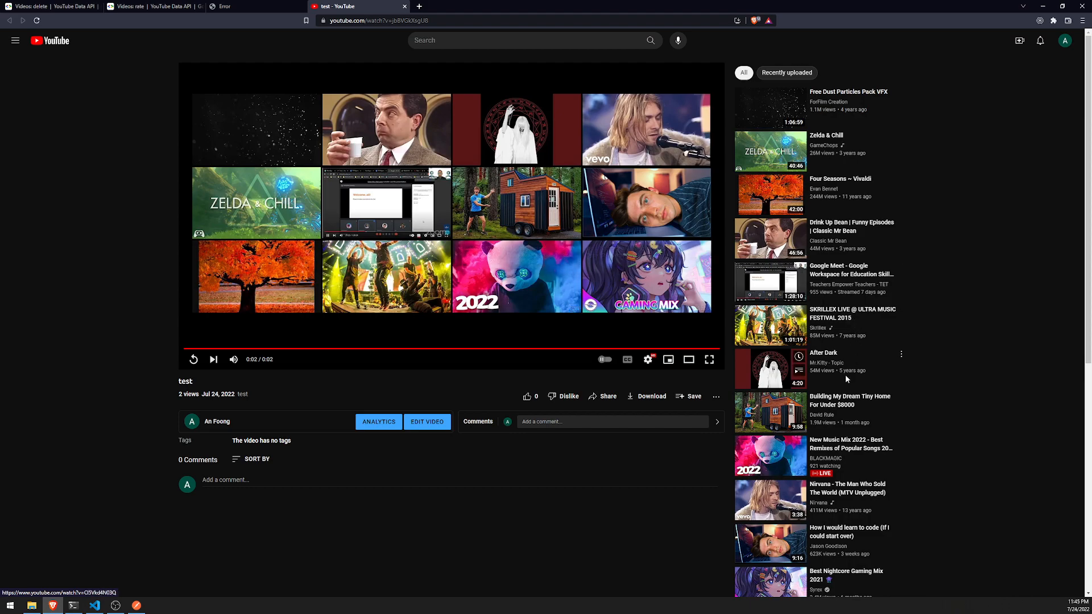
left_click(522, 40)
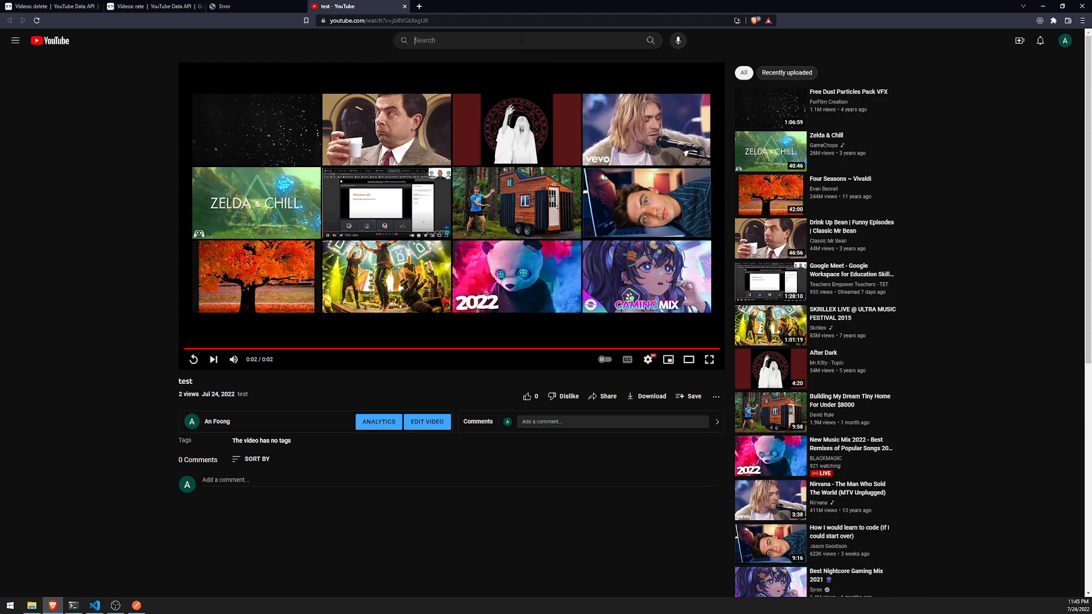
type("j")
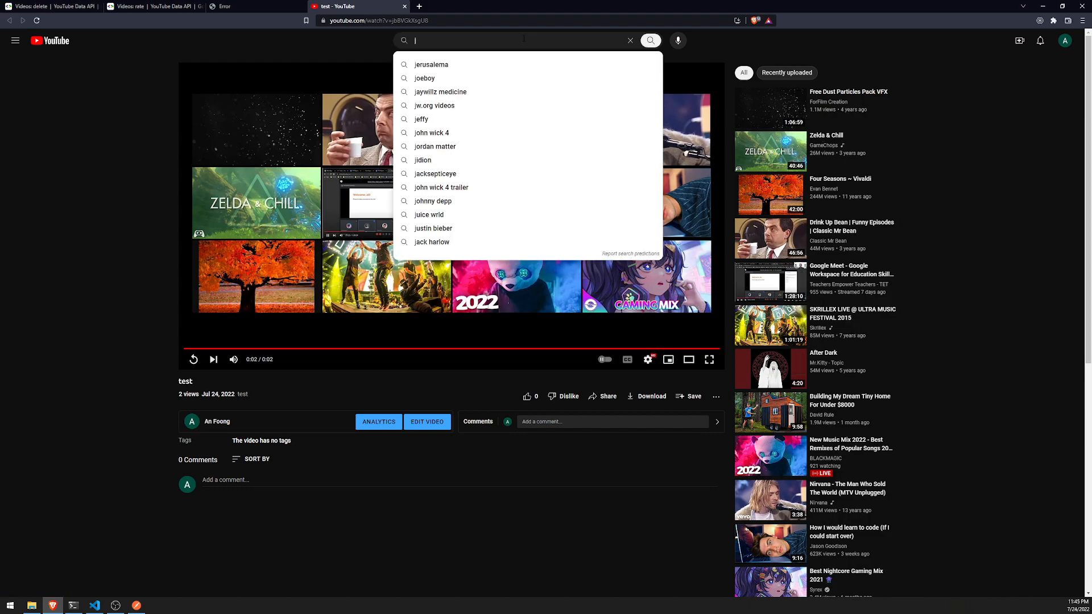
type("oji")
key("Return")
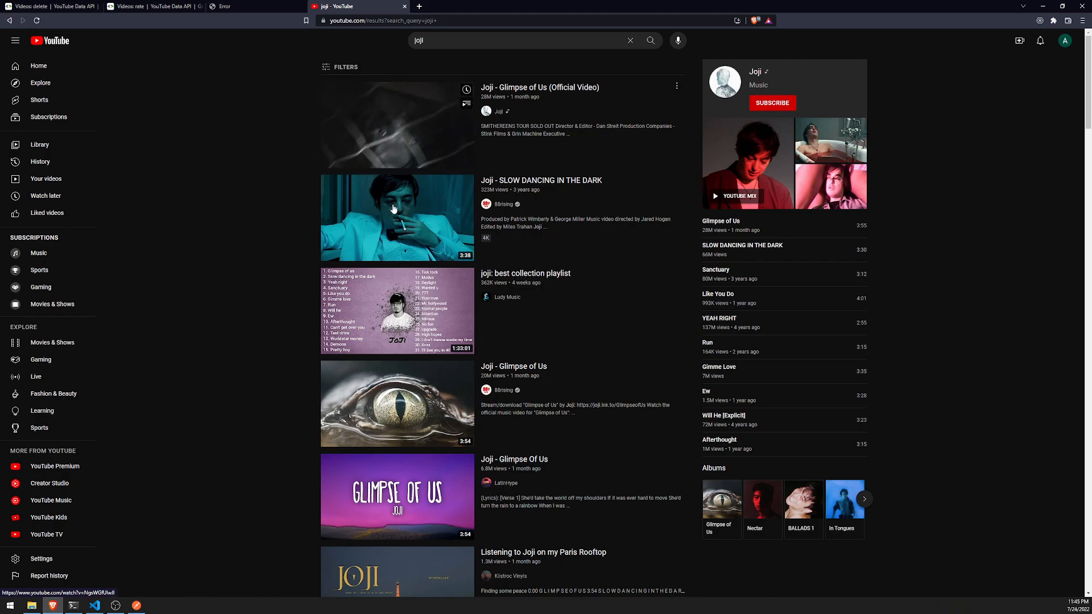
left_click(400, 405)
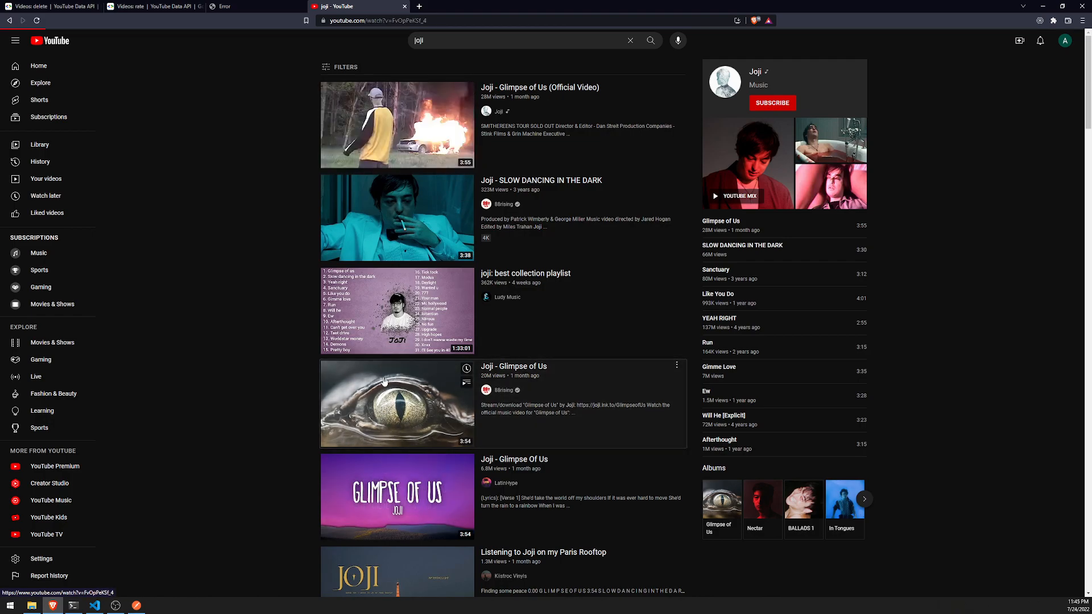
left_click(195, 359)
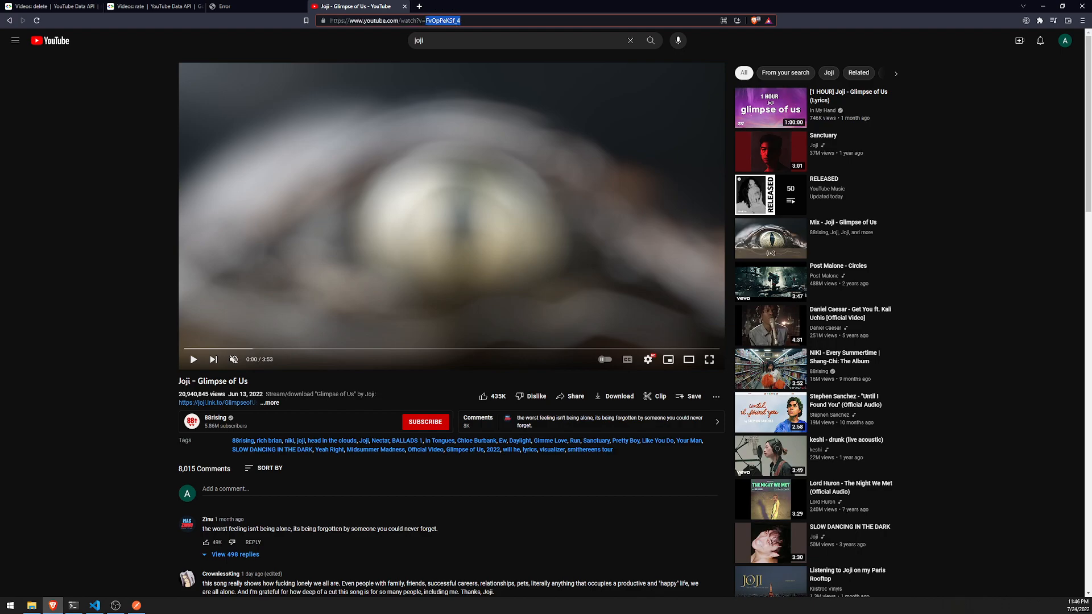
- Replace the request's video ID with the Glimpse of Us ID FvOpPeKSf_4
key("alt+Tab")
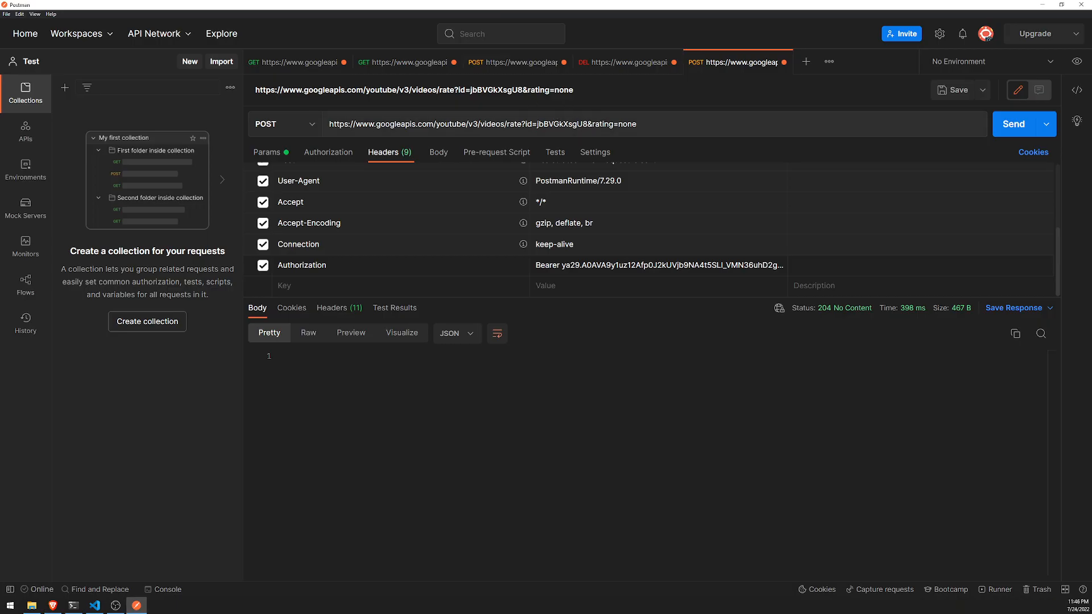
double_click(563, 124)
type("FvOpPeKSf_4")
key("alt+Tab")
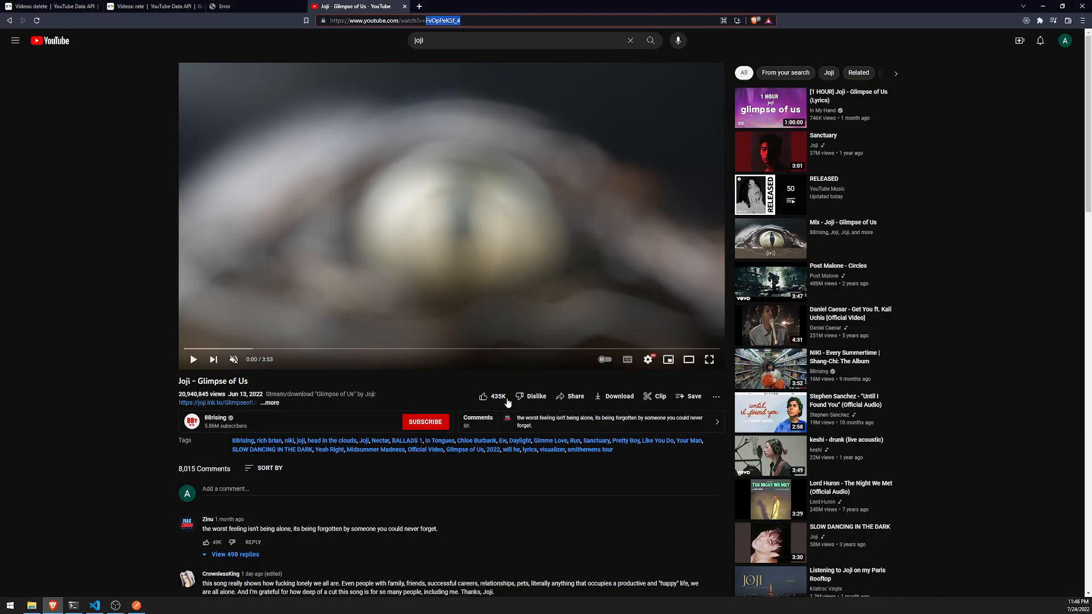
key("alt+Tab")
- Send the rating=none request for the new video (204) and reload its YouTube page to check
left_click(1014, 124)
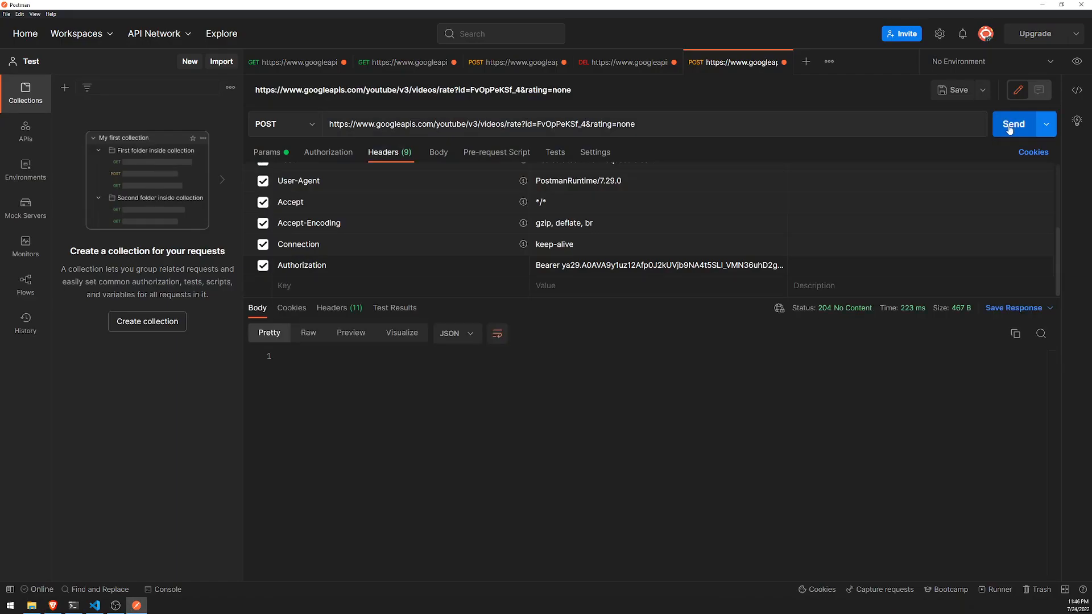
key("alt+Tab")
key("F5")
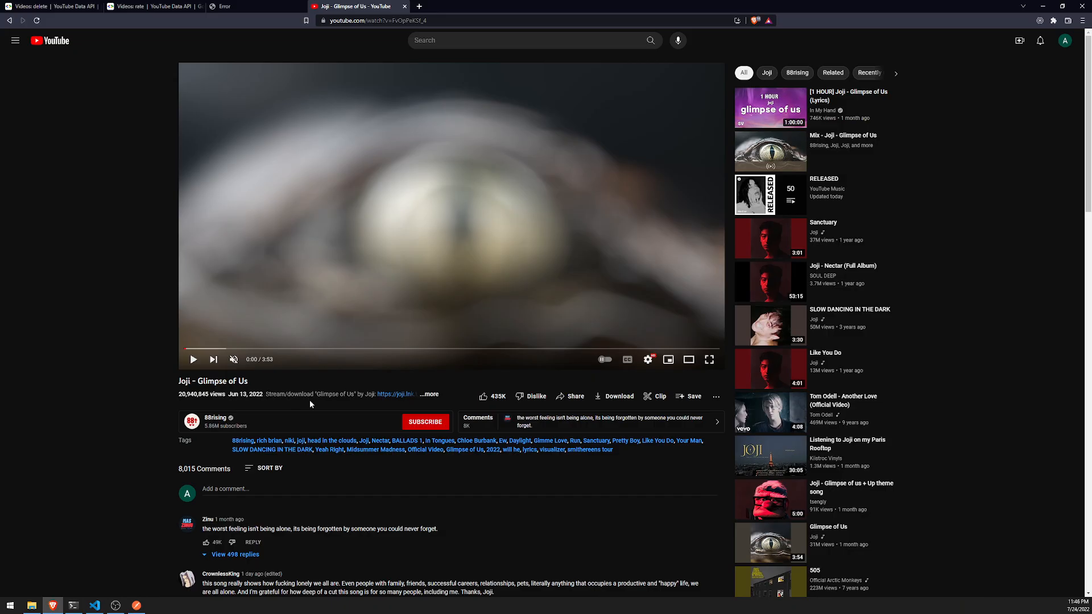
key("alt+Tab")
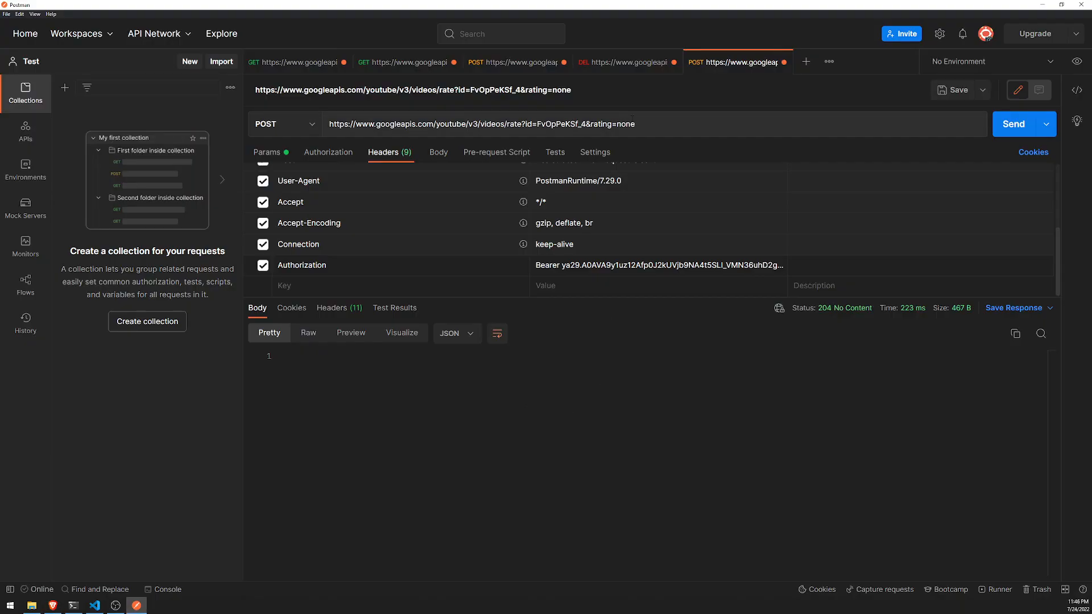
double_click(631, 124)
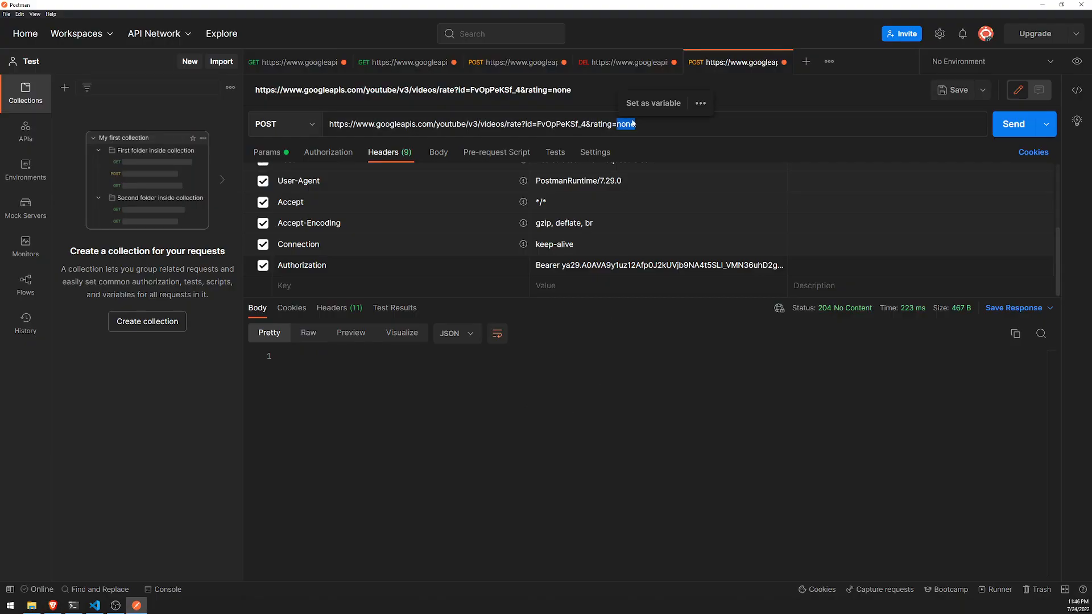
type("like")
- Send the like rating for Glimpse of Us with Ctrl+Enter and check its YouTube page
key("ctrl+Return")
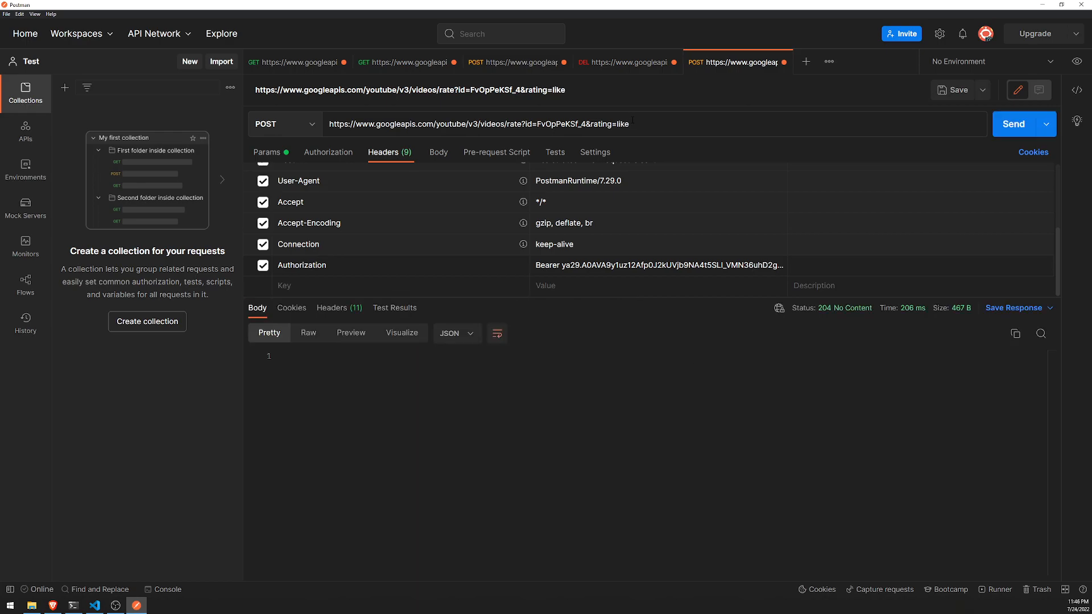
key("alt+Tab")
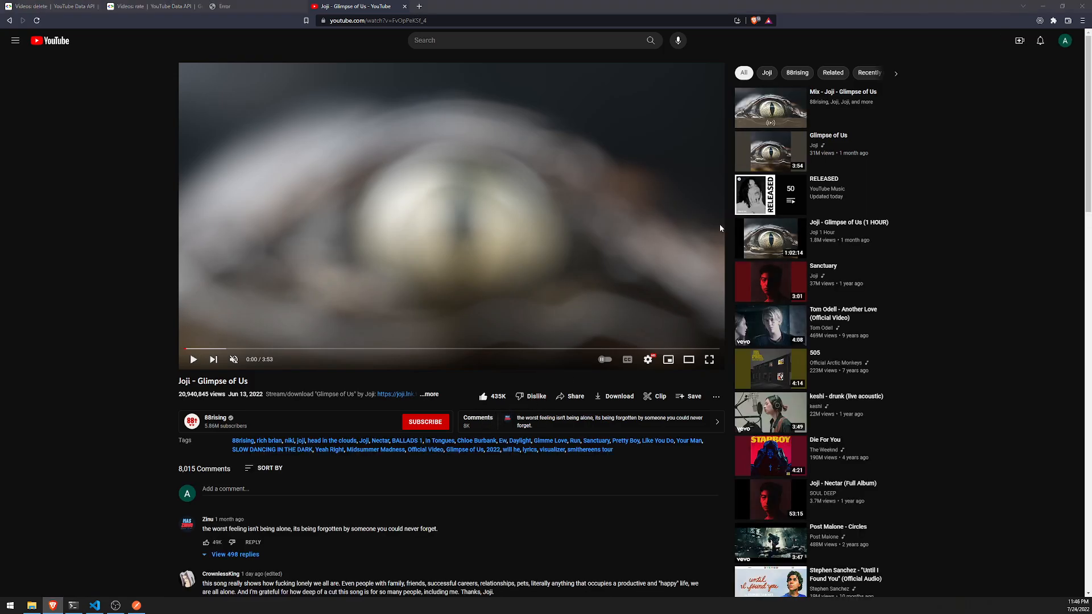
key("alt+Tab")
key("ctrl+shift+Left")
type("d")
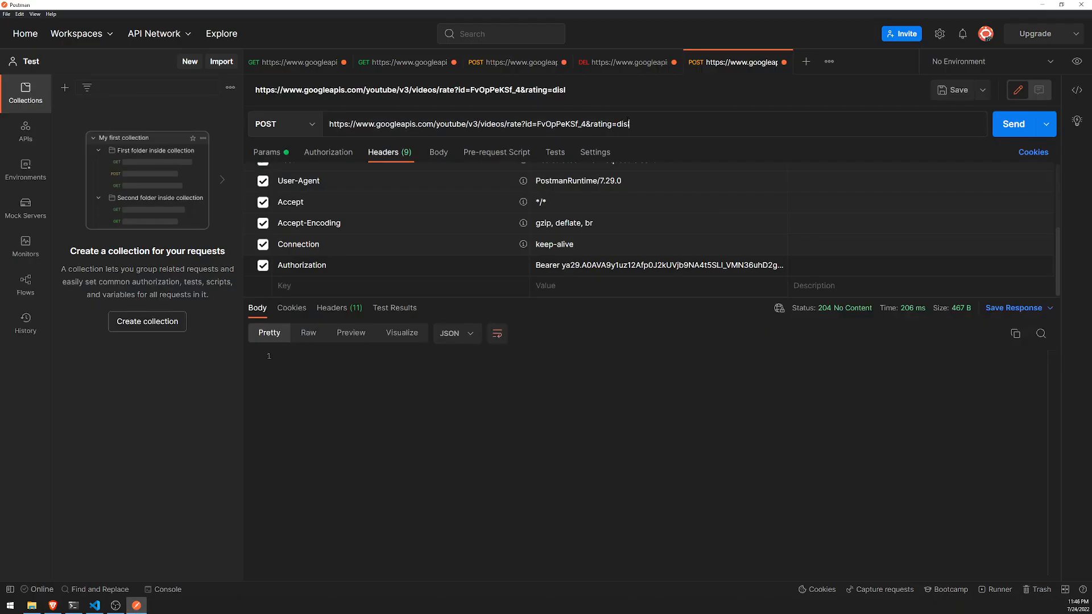
type("islike")
- Send dislike, then none, for Glimpse of Us, checking the YouTube page after each
key("ctrl+Return")
key("alt+Tab")
type("none")
key("ctrl+Return")
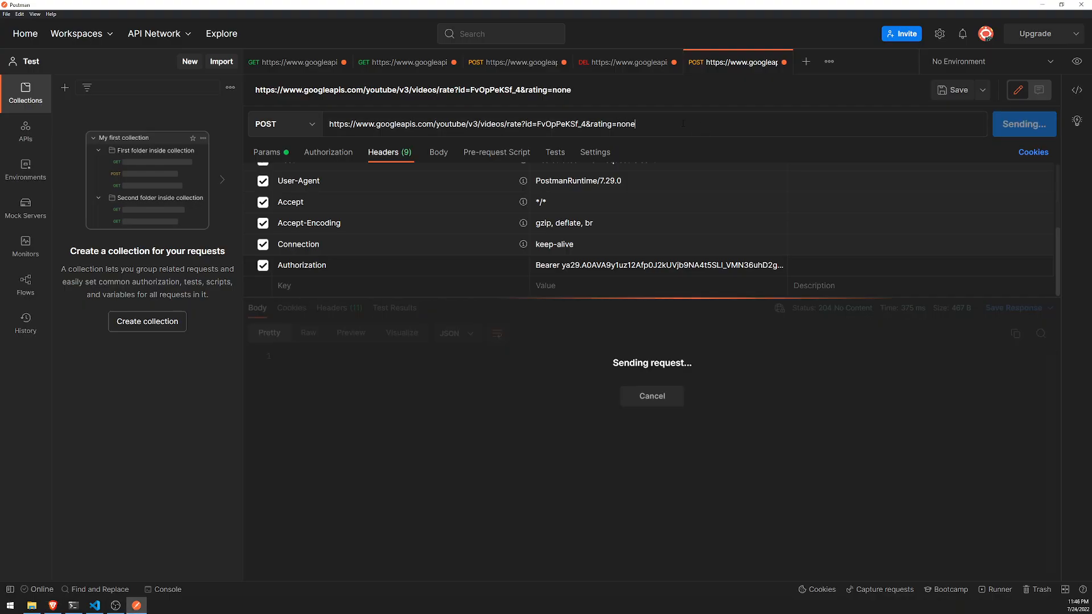
key("alt+Tab")
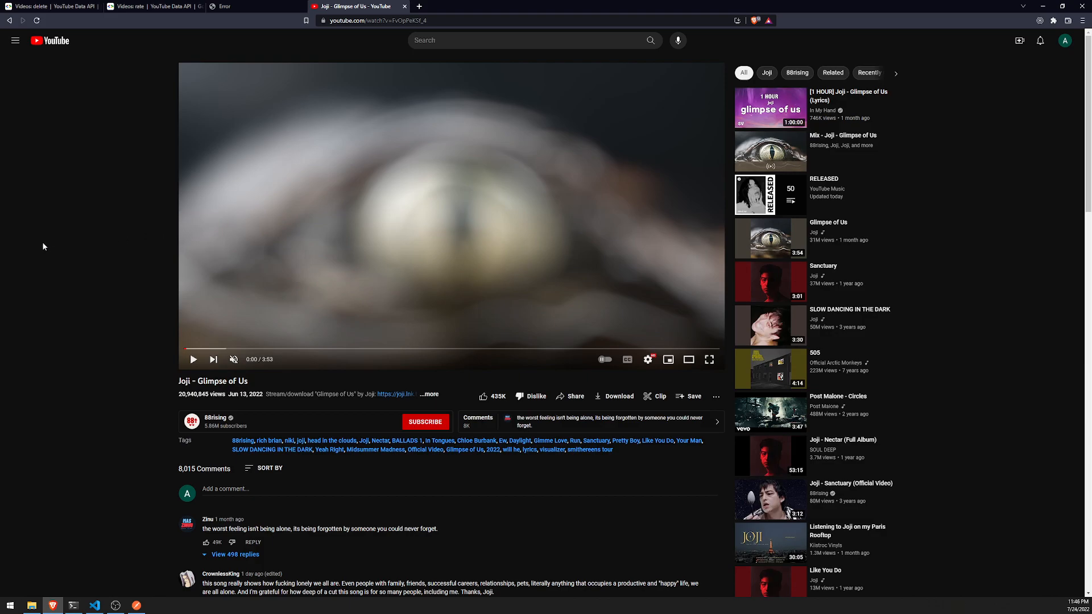